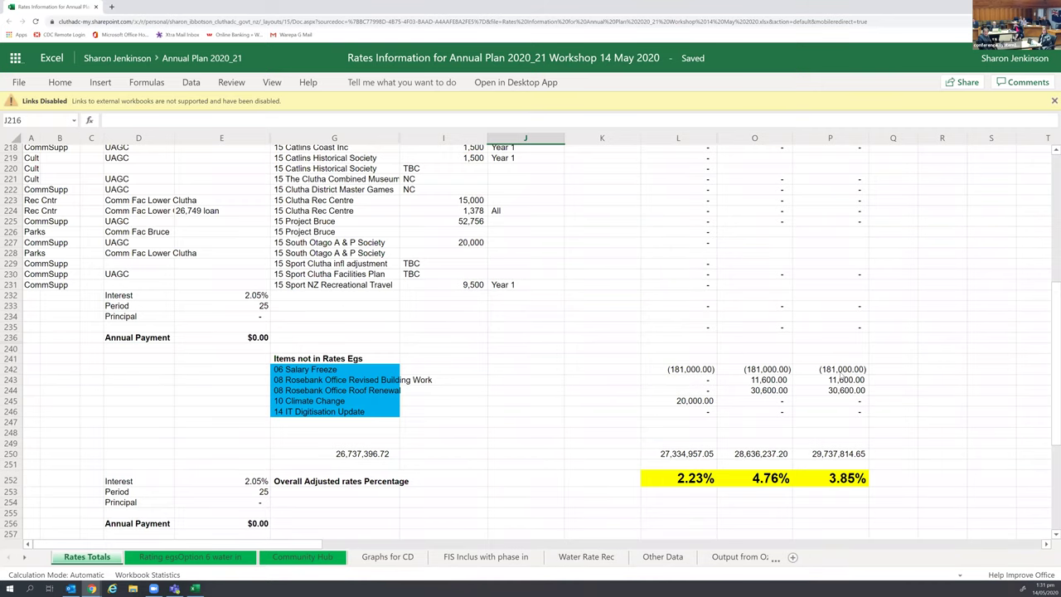
scroll(840, 377, "up", 5)
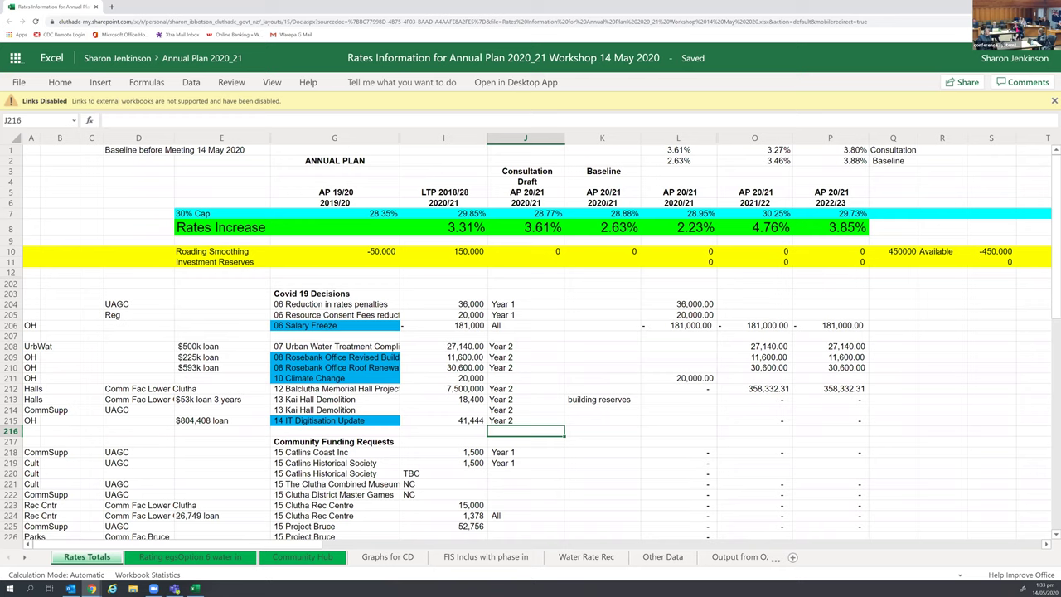
left_click(11, 241)
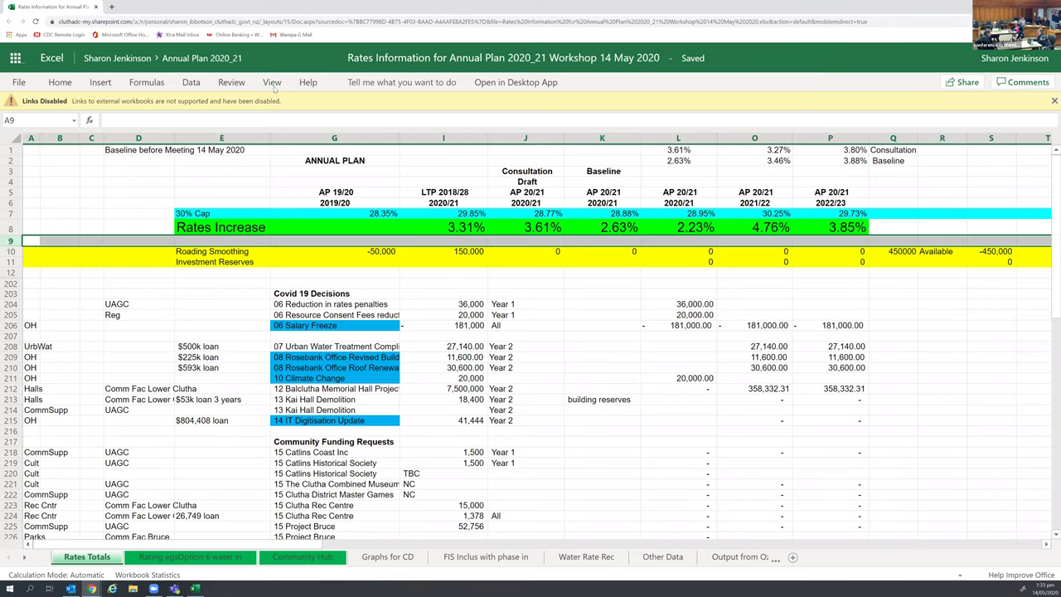
left_click(10, 272)
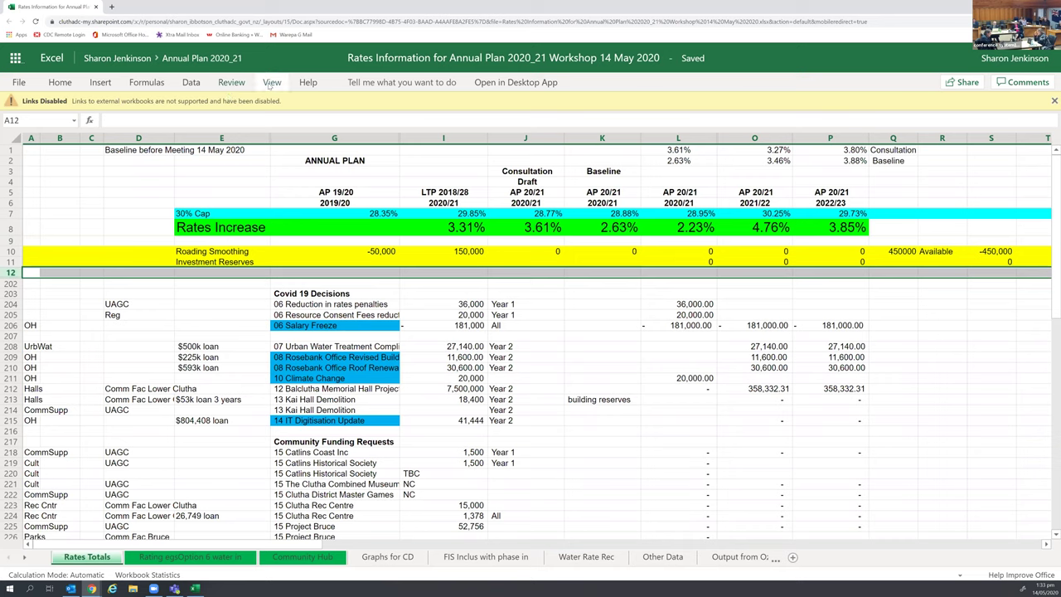
left_click(271, 85)
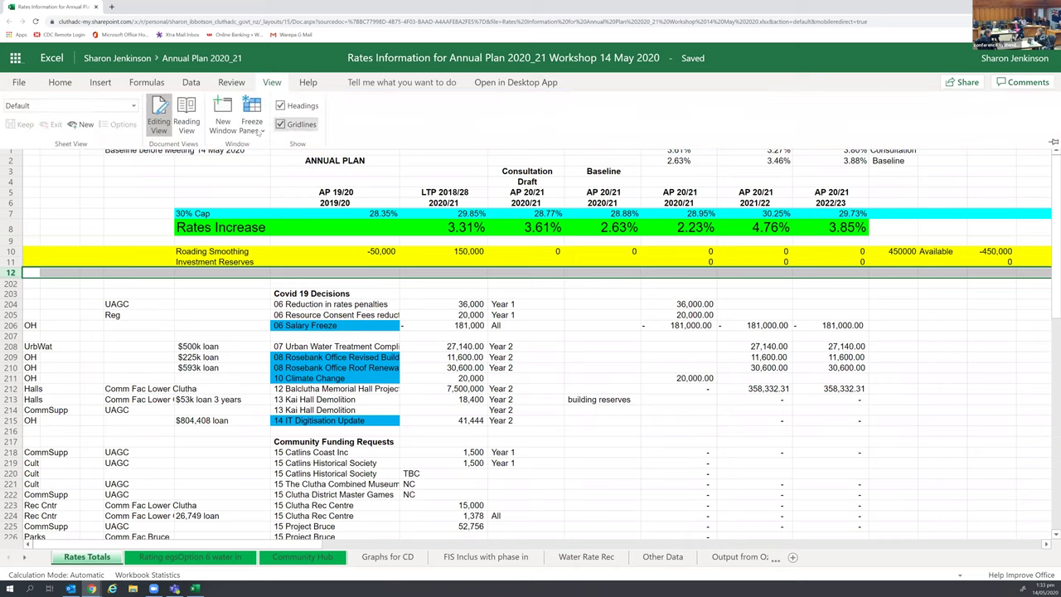
left_click(260, 132)
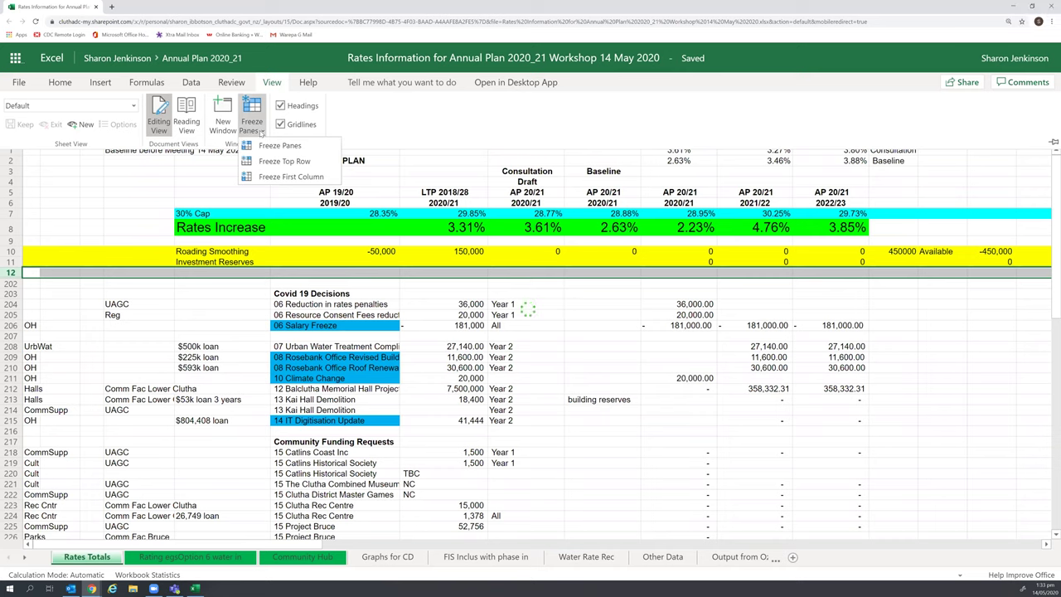
left_click(425, 124)
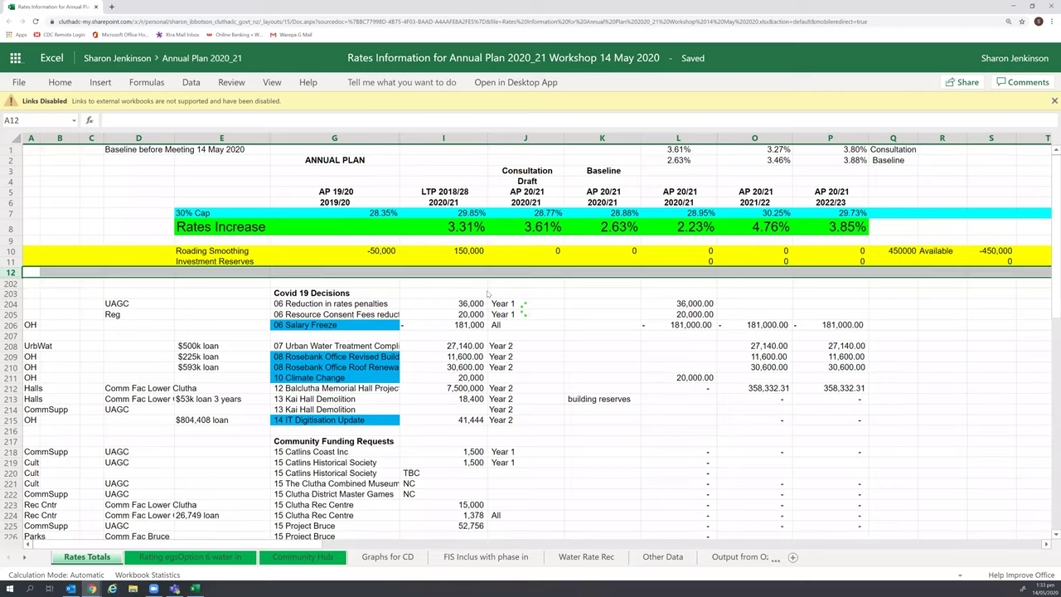
Step: Enter 41,444 for the IT Digitisation Update in both the 2021/22 and 2022/23 columns
scroll(487, 293, "down", 1)
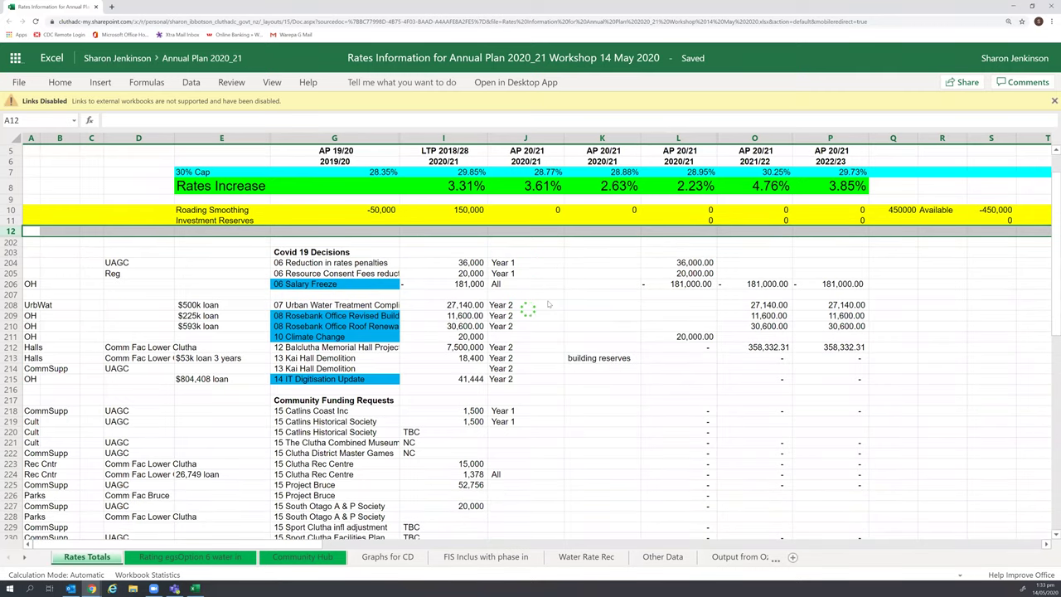
left_click(545, 264)
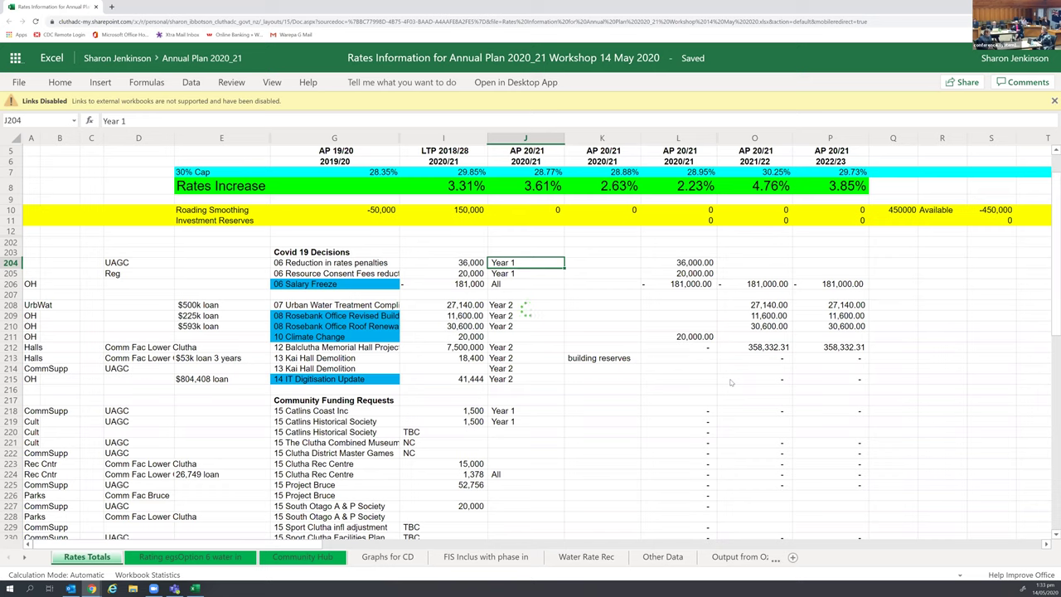
left_click(552, 381)
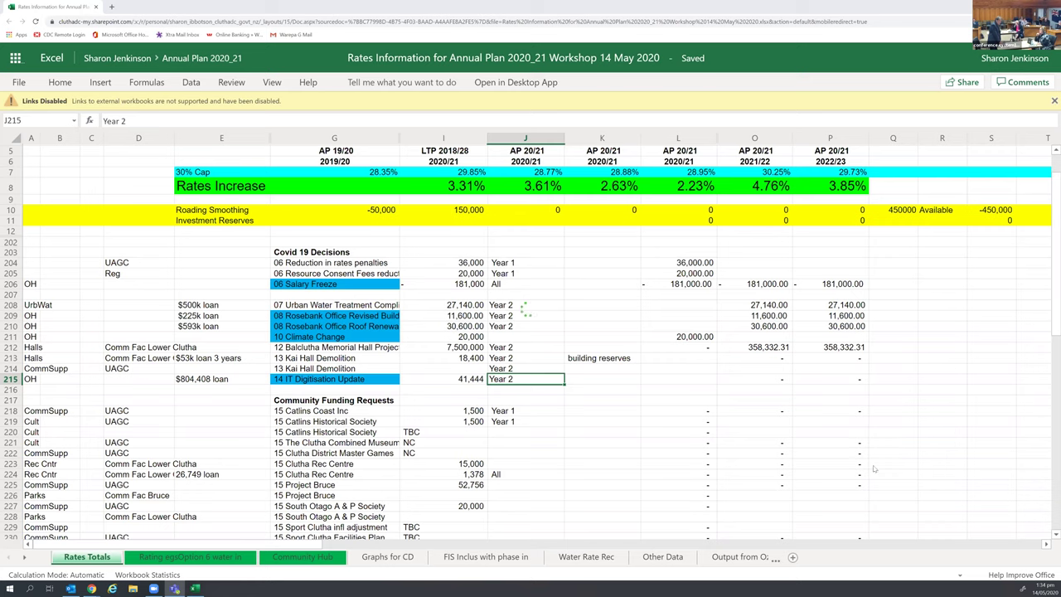
left_click(769, 381)
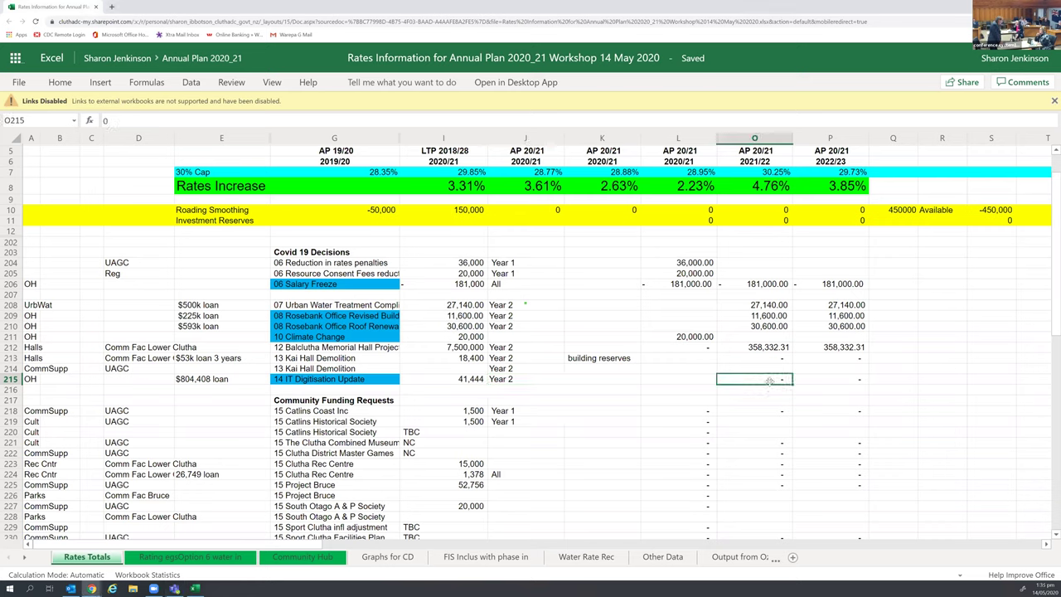
type("41,44")
type("4")
key("Tab")
type("41,4")
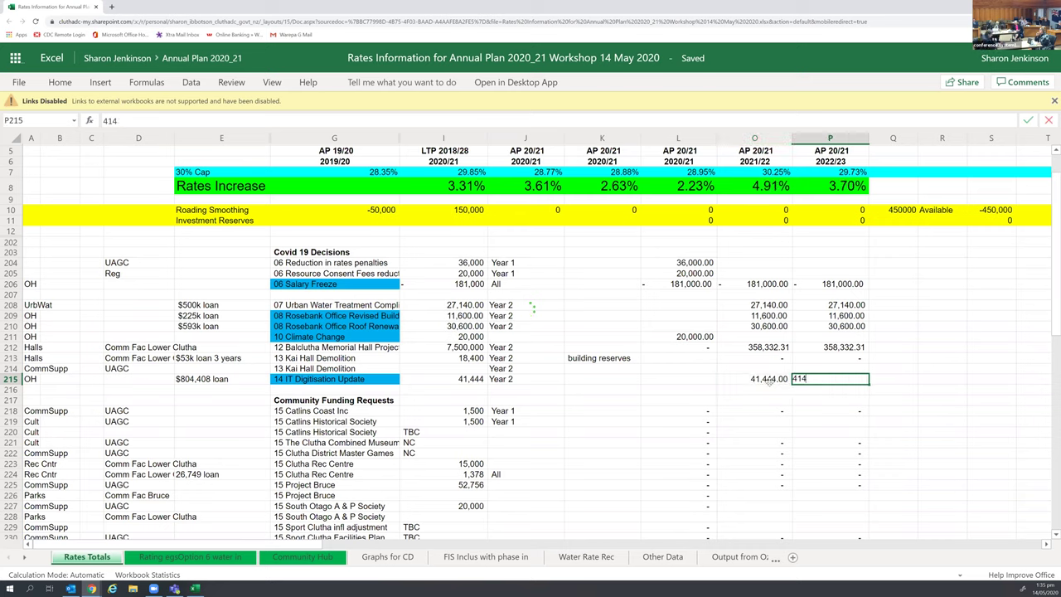
type("44")
key("Tab")
Step: Enter 1,500 in the AP 20/21 2020/21 column for Catlins Coast Inc and the first Catlins Historical Society request
left_click(687, 413)
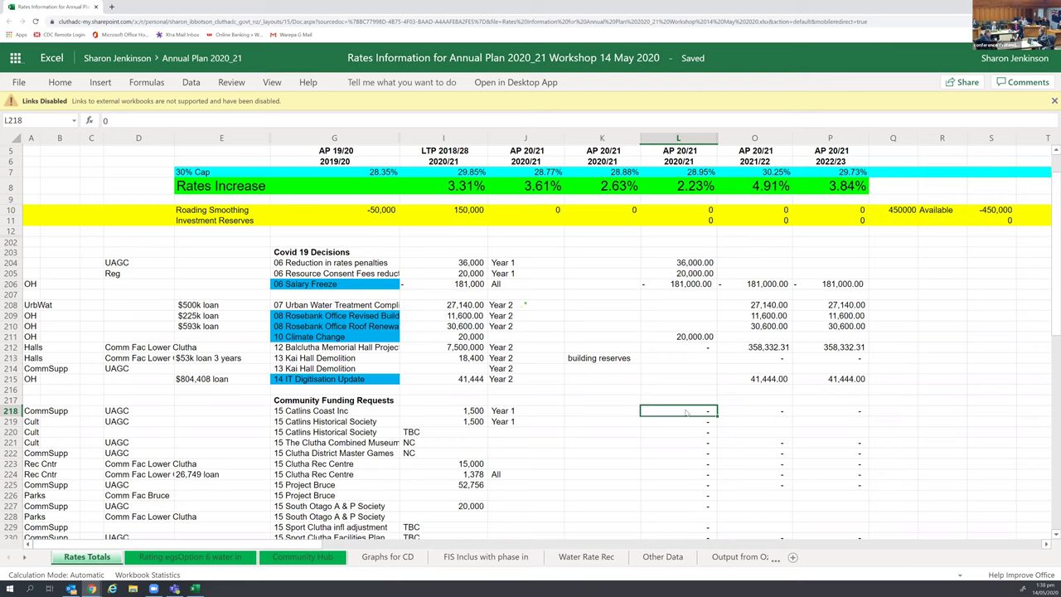
type("1,500")
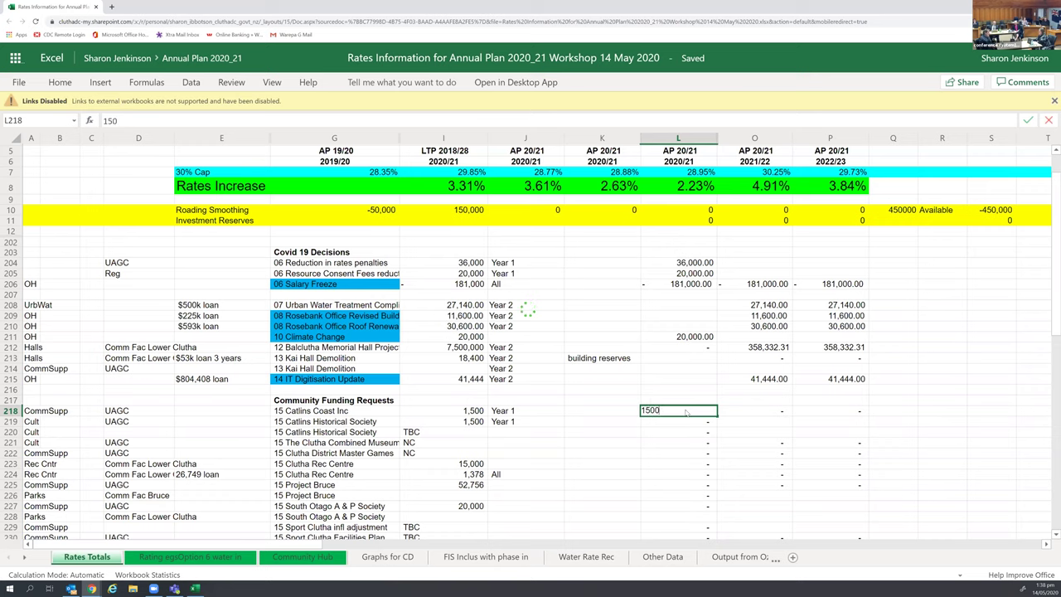
key("Return")
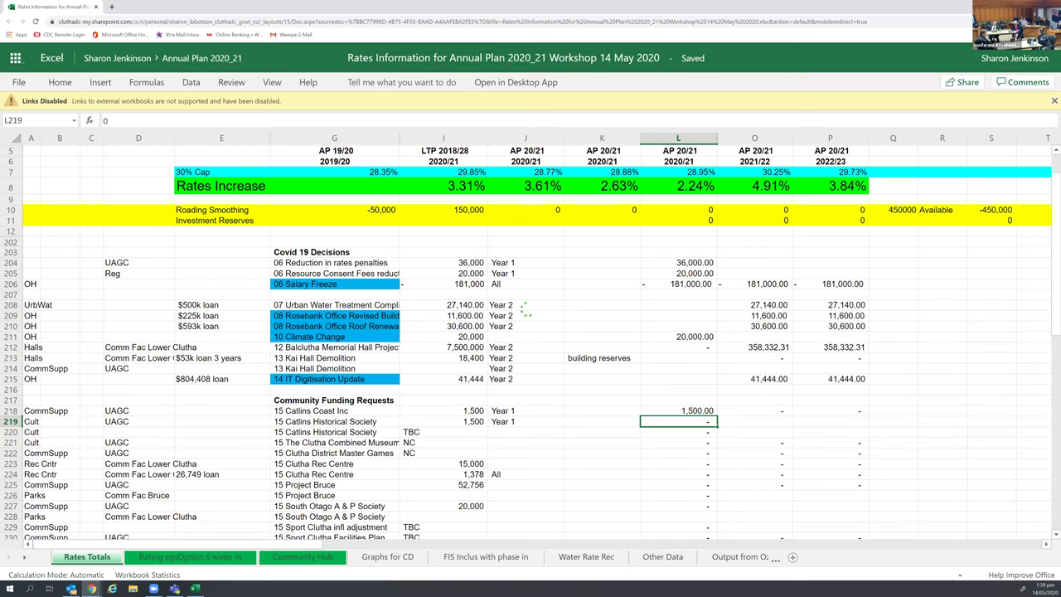
left_click(272, 83)
type("1500")
key("Return")
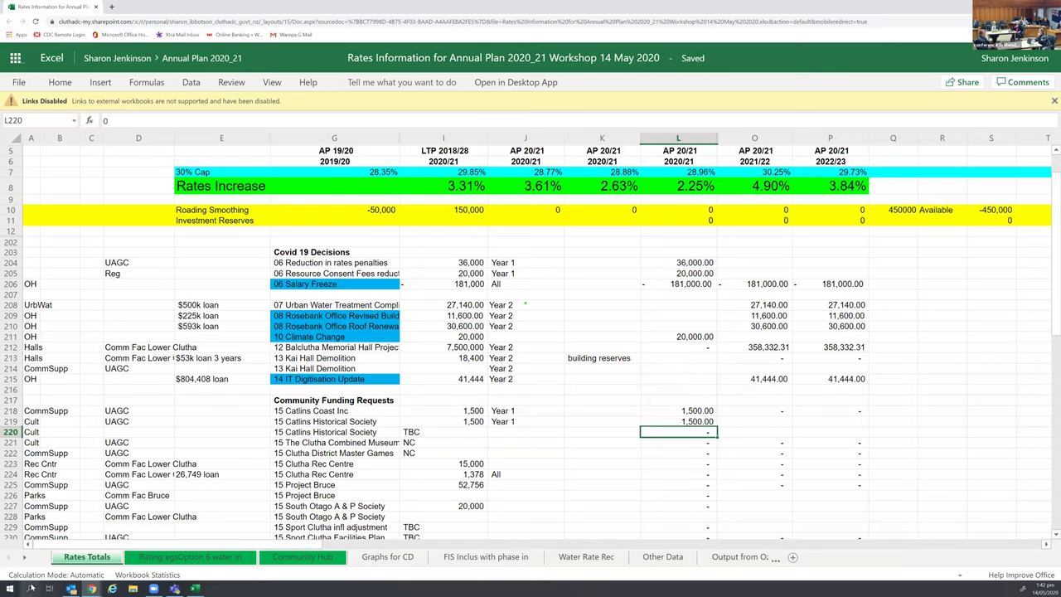
Step: Enter 1,500 for the first Catlins Historical Society request in the 2021/22 and 2022/23 columns as well
mouse_move(87, 588)
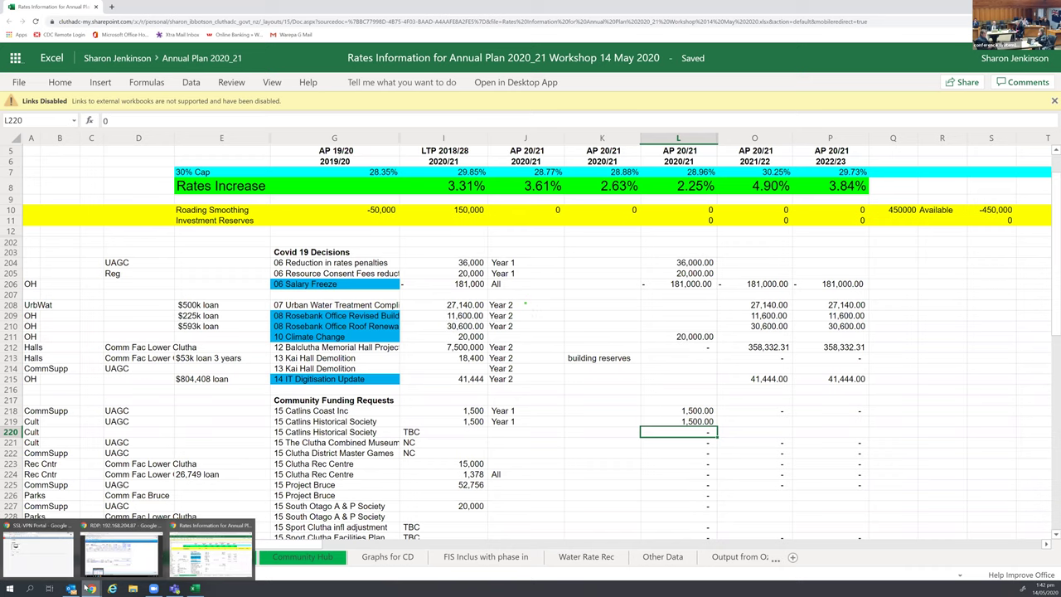
mouse_move(44, 578)
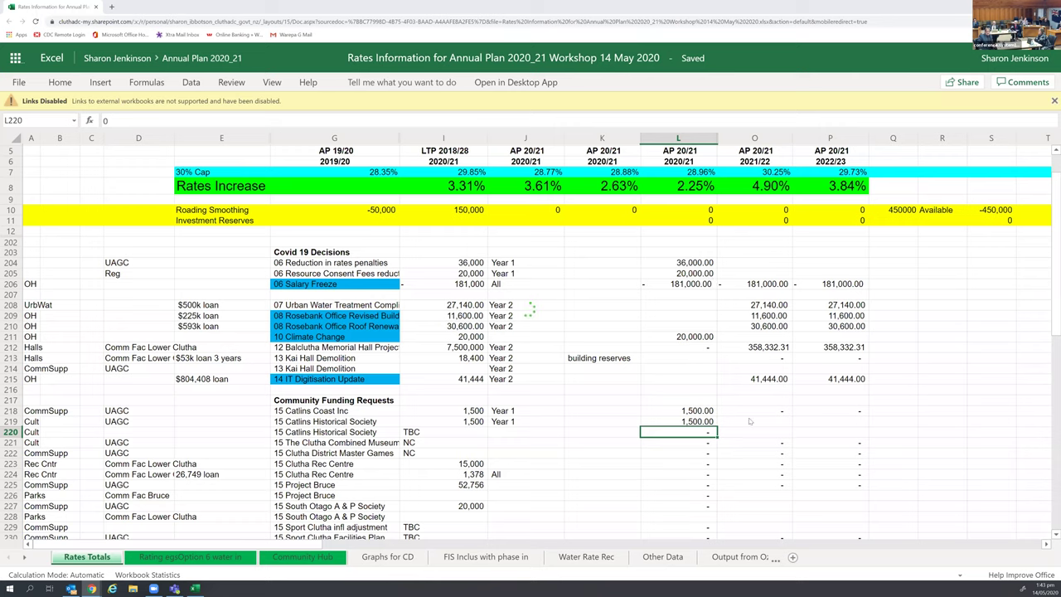
left_click(750, 420)
type("1500")
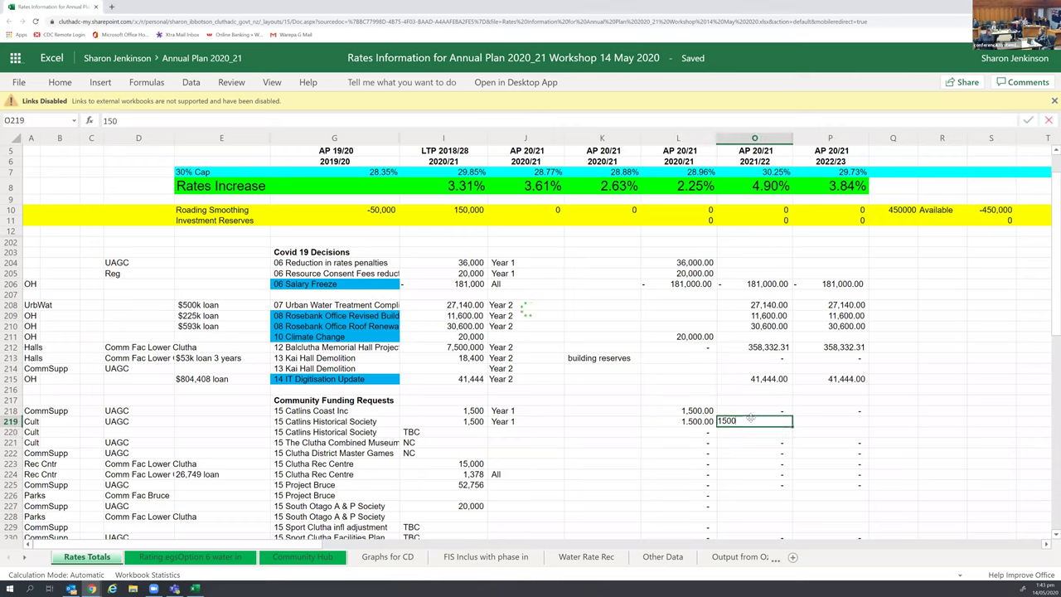
key("Tab")
type("=O219")
key("Tab")
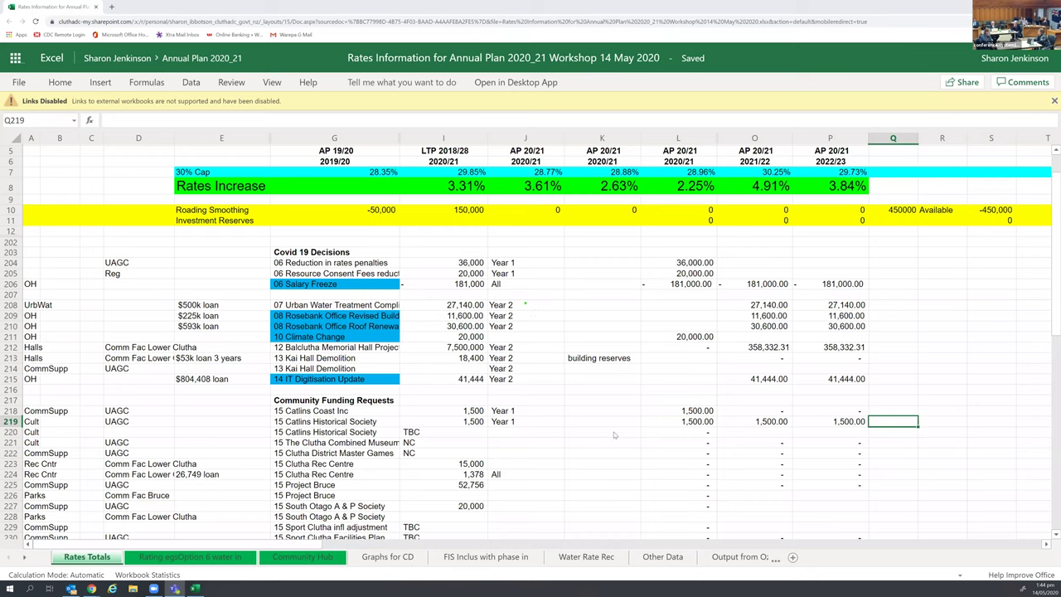
Step: For the second Catlins Historical Society request in row 220, enter 2019/20 in column J and 3,250 in column K
left_click(525, 432)
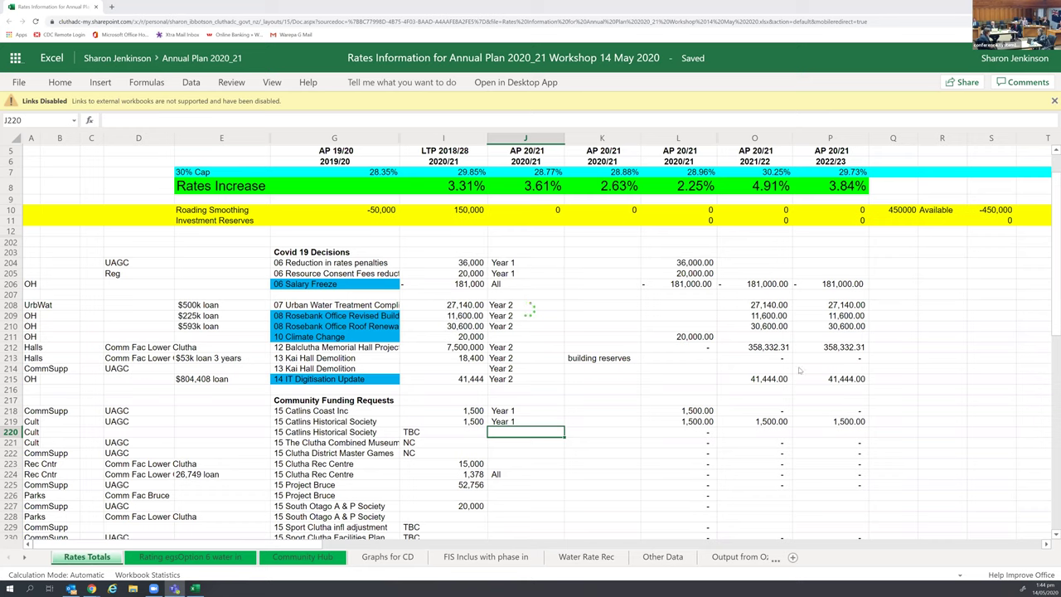
left_click(512, 444)
left_click(512, 434)
double_click(516, 434)
type("2019/20")
key("Tab")
type("3")
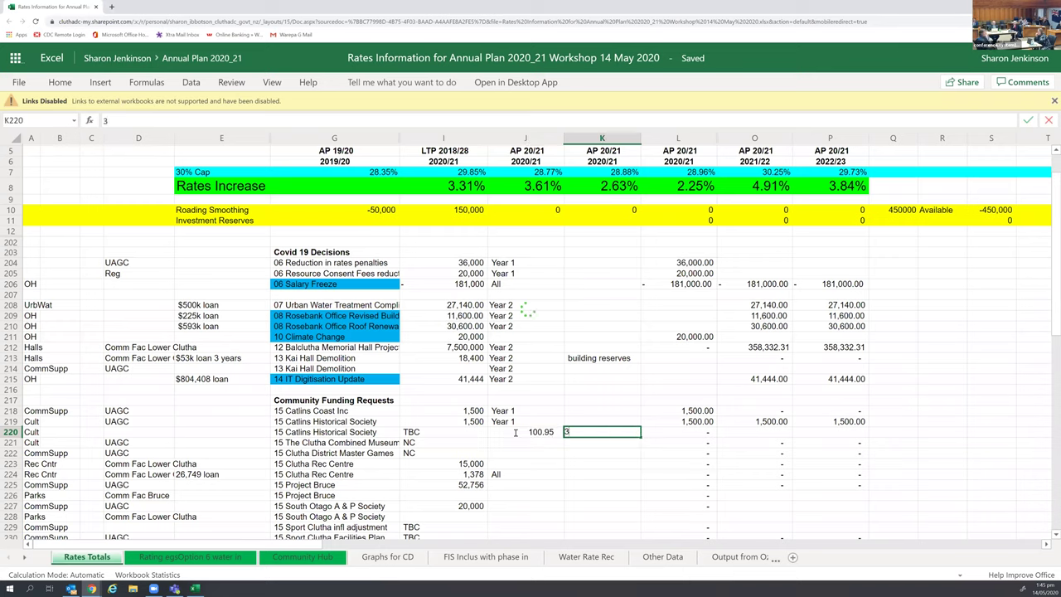
type(",250")
Step: Re-enter 2019/20 in cell J220 as text so that it is not treated as a number
left_click(515, 432)
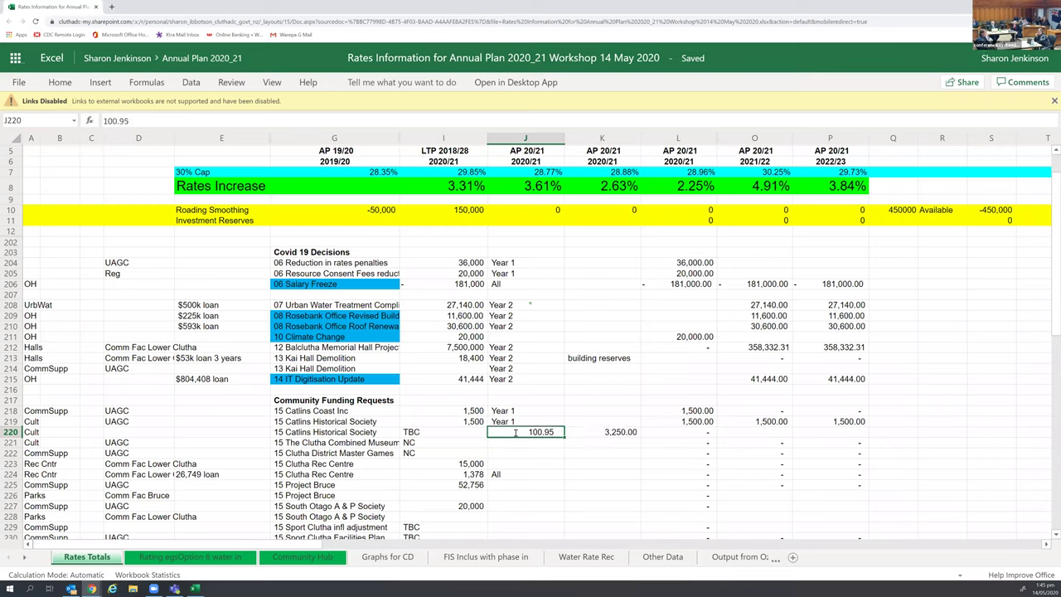
type("'2019/20")
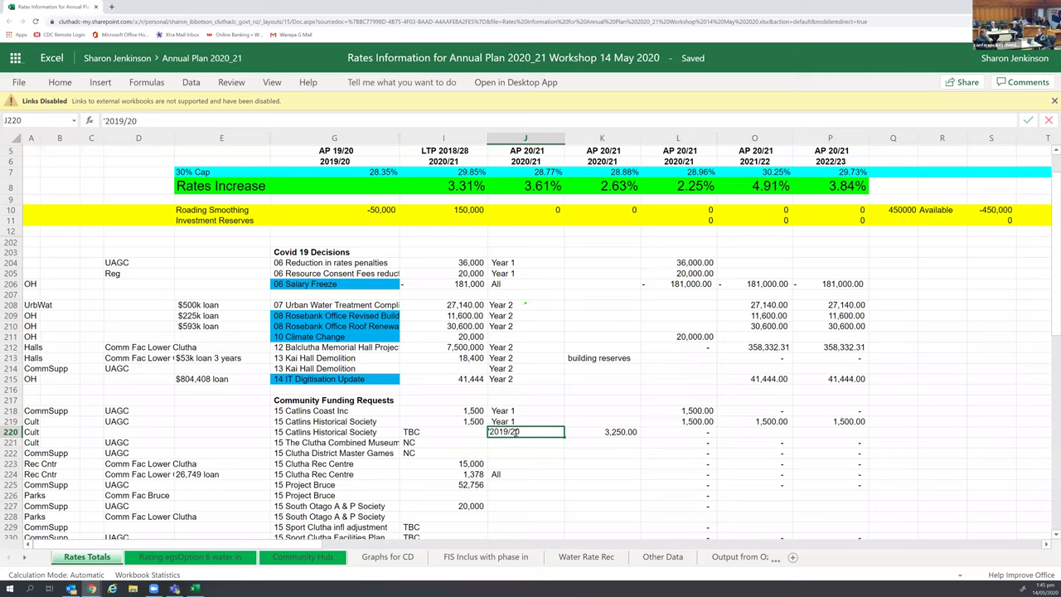
key("Tab")
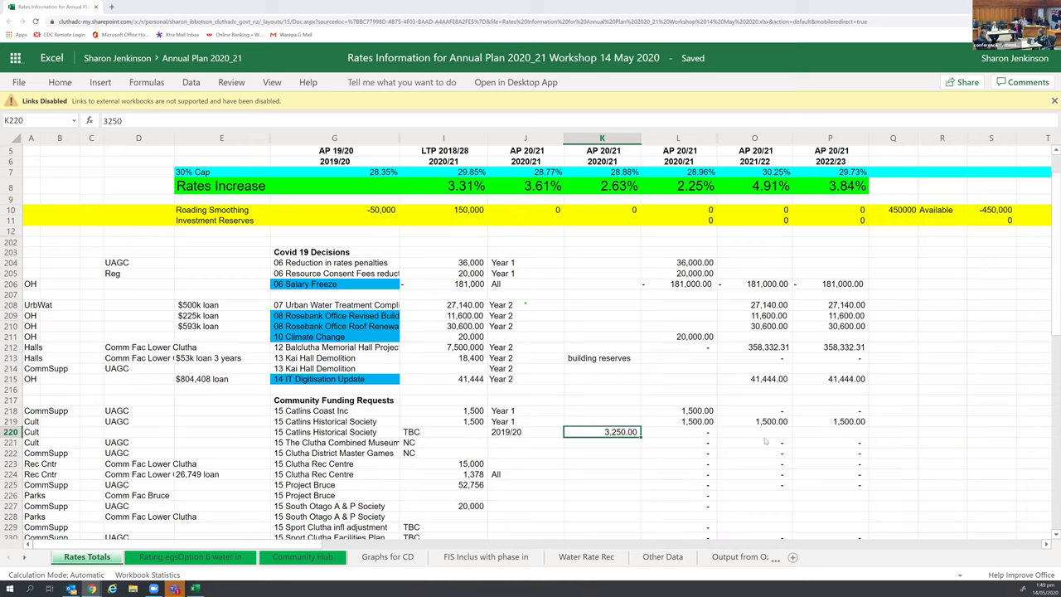
left_click(686, 445)
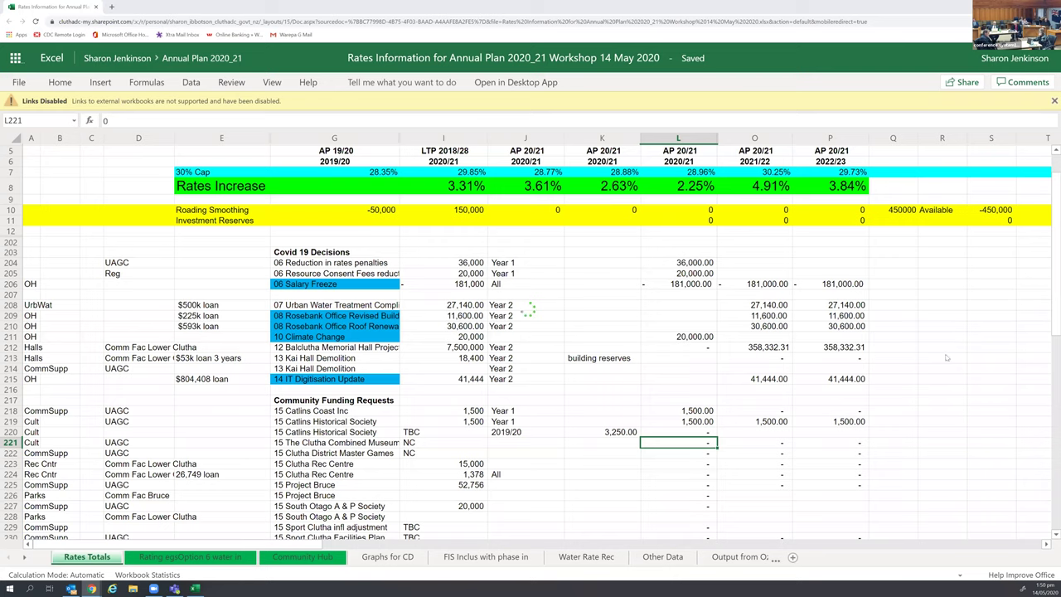
left_click(698, 452)
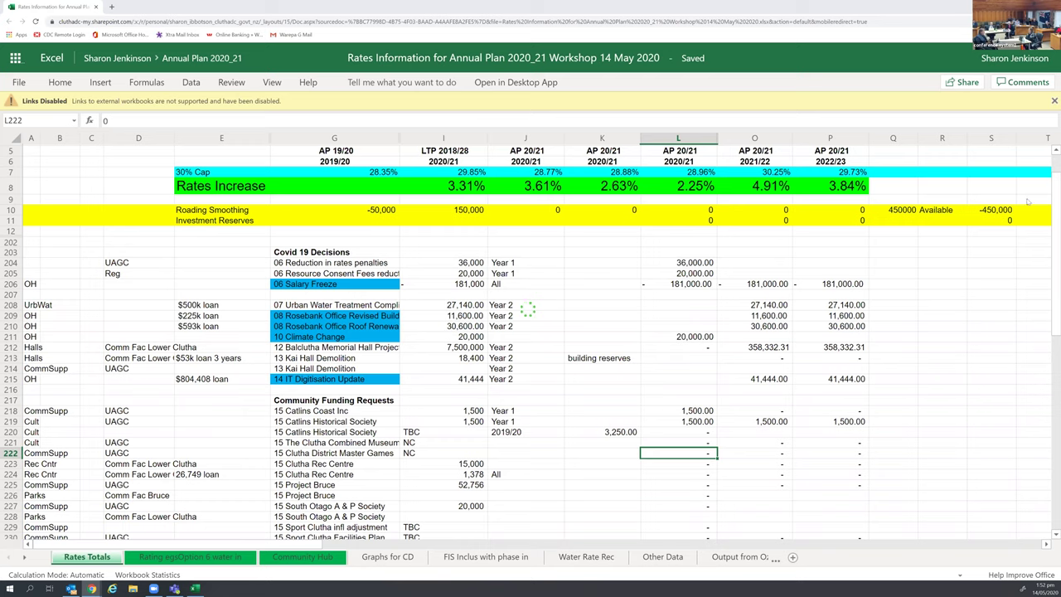
scroll(953, 303, "down", 2)
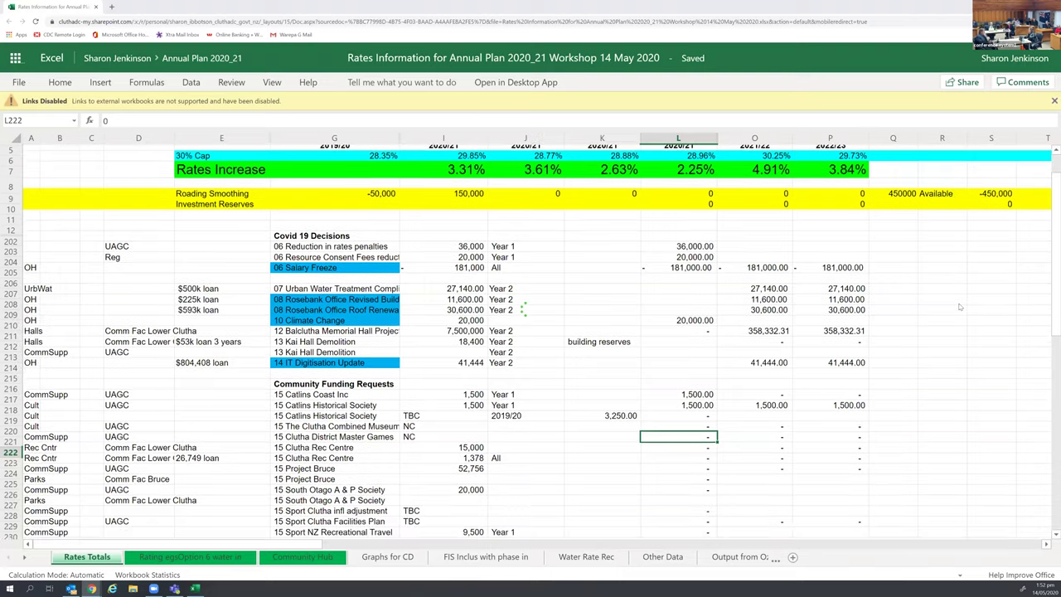
scroll(920, 310, "up", 2)
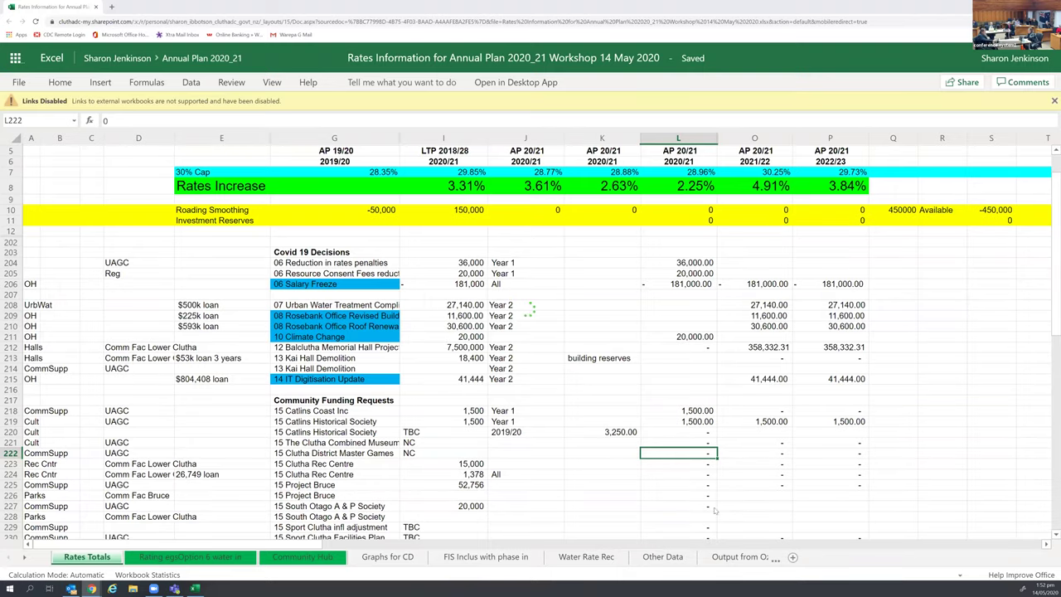
left_click(702, 466)
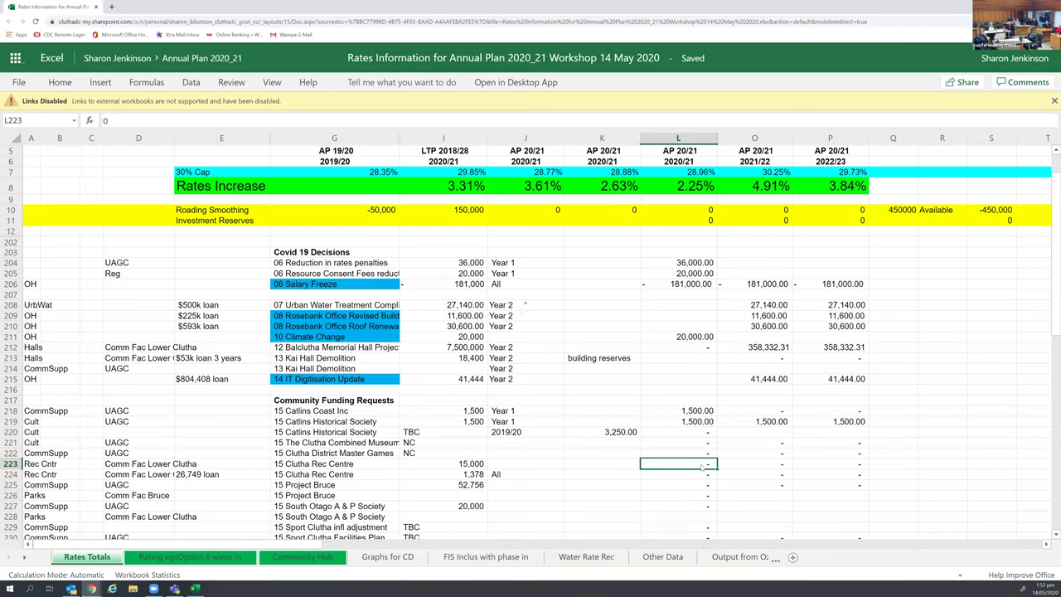
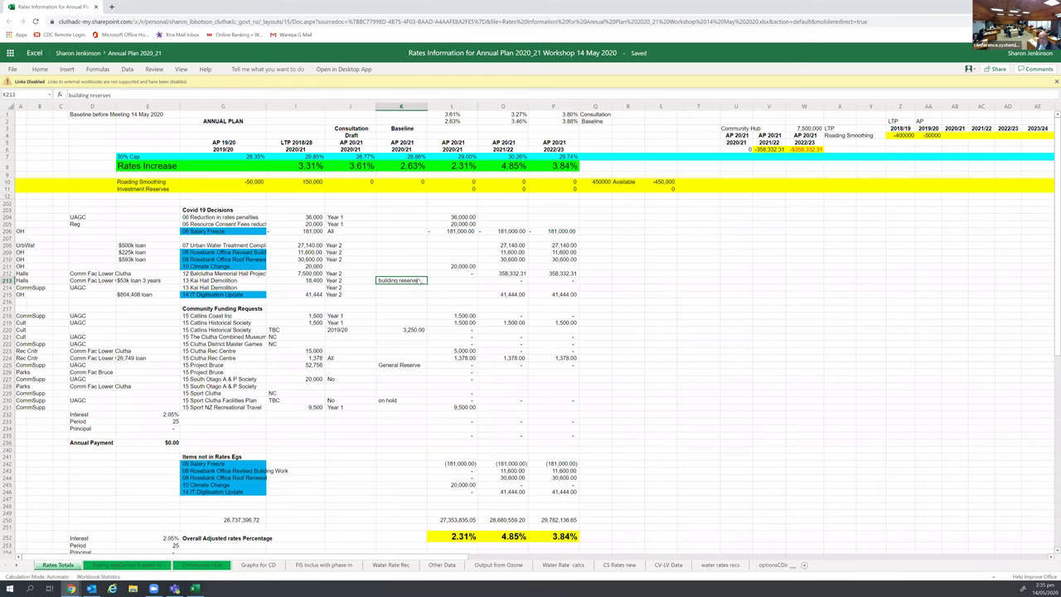
key("ctrl+plus")
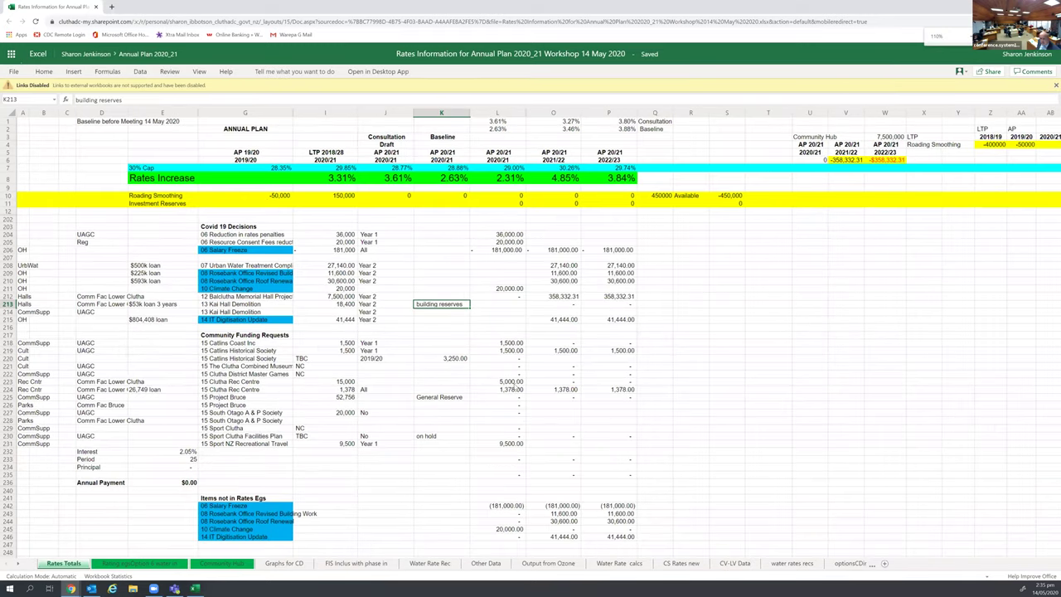
key("ctrl+plus")
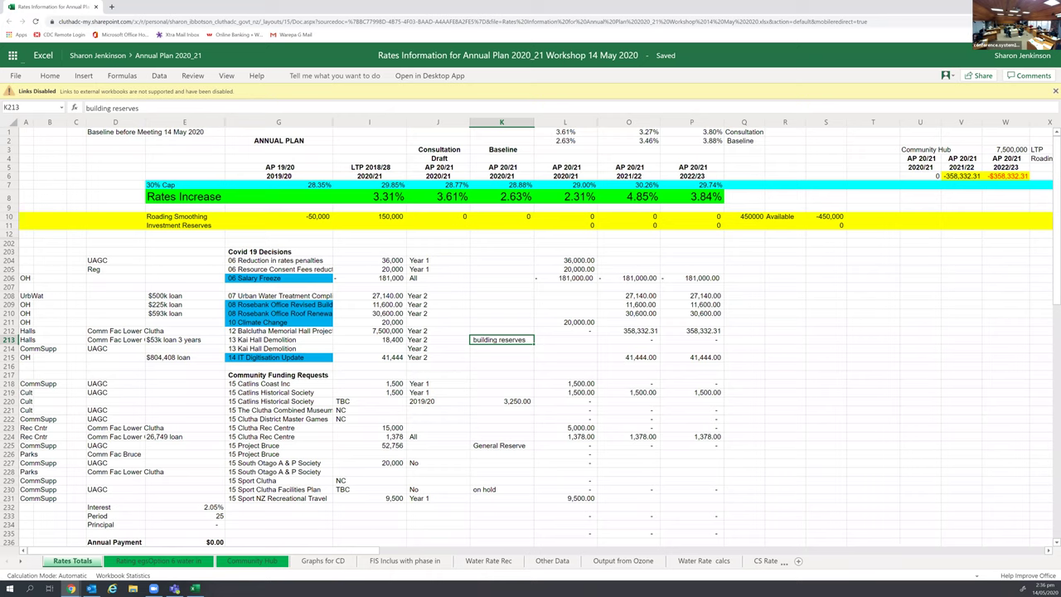
mouse_move(72, 589)
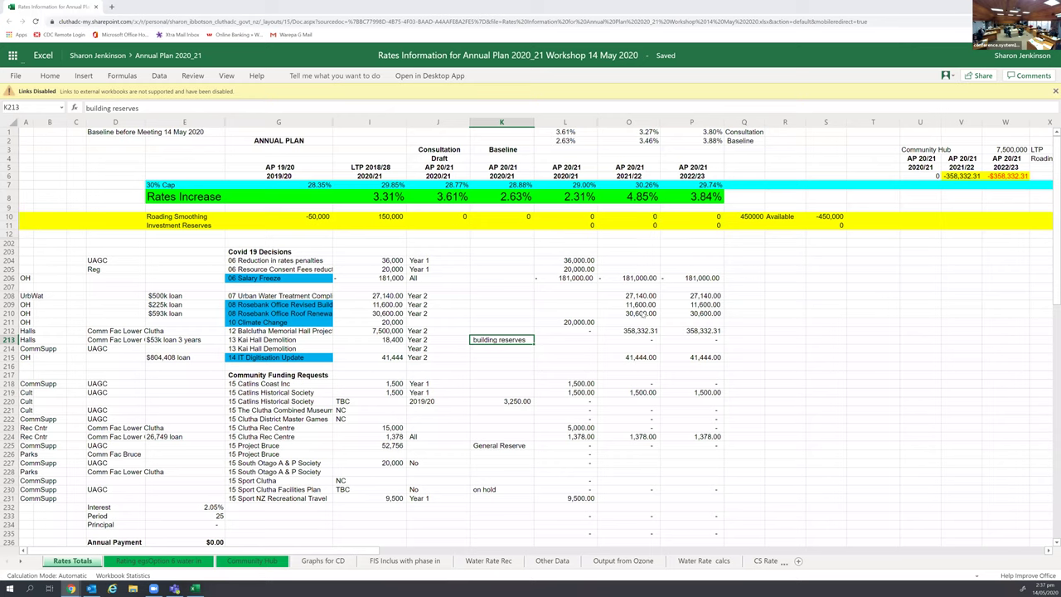
left_click(567, 219)
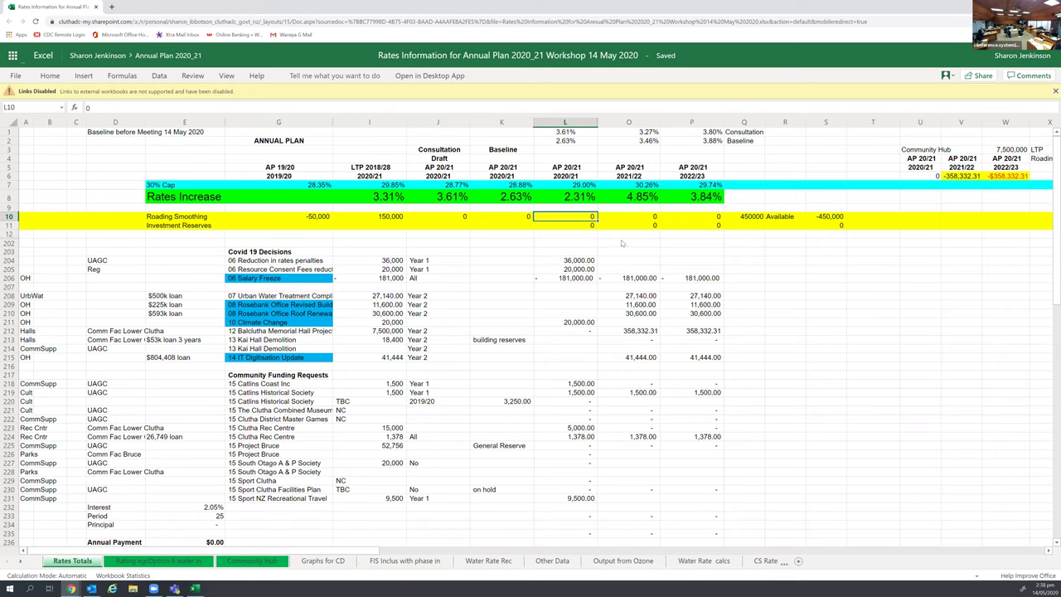
left_click(622, 243)
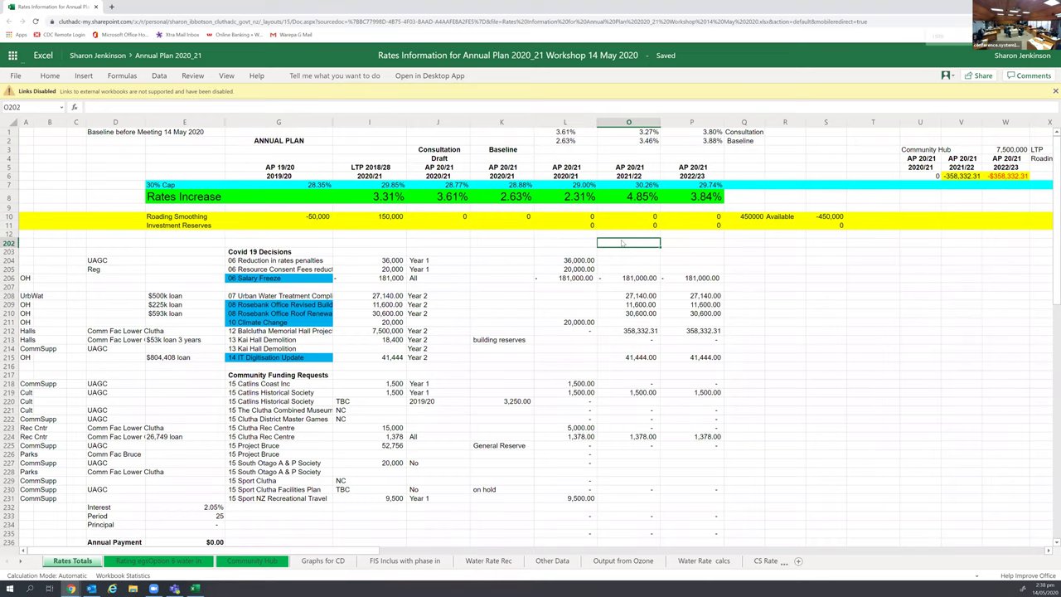
key("ctrl+plus")
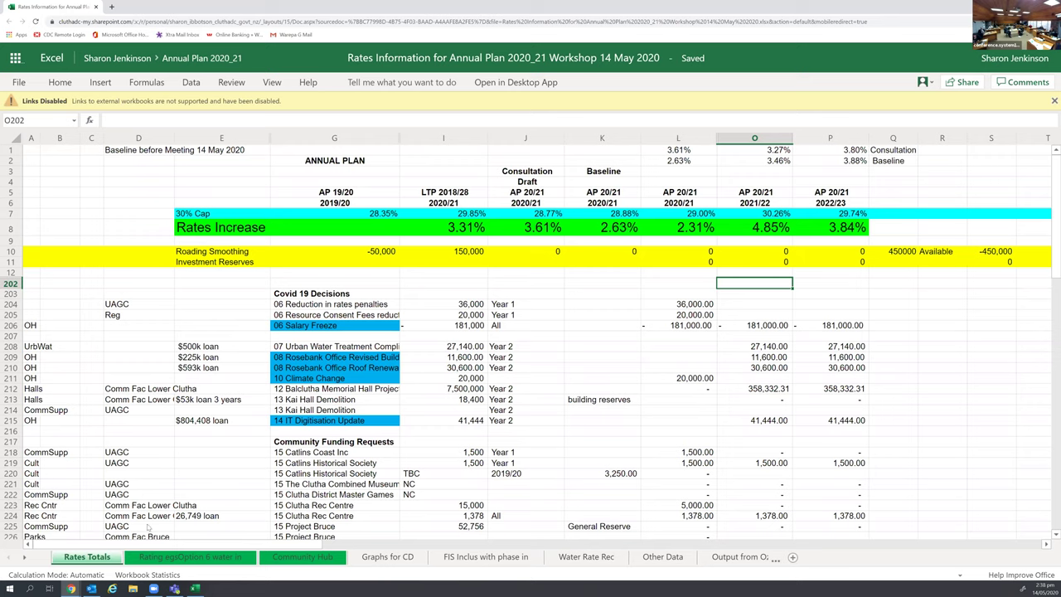
mouse_move(91, 588)
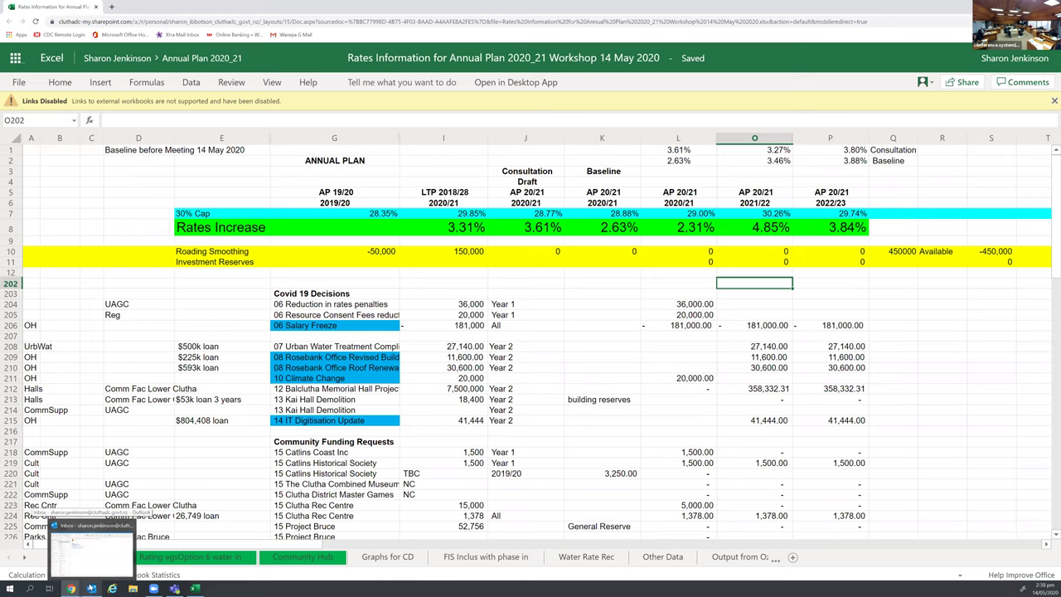
left_click(126, 526)
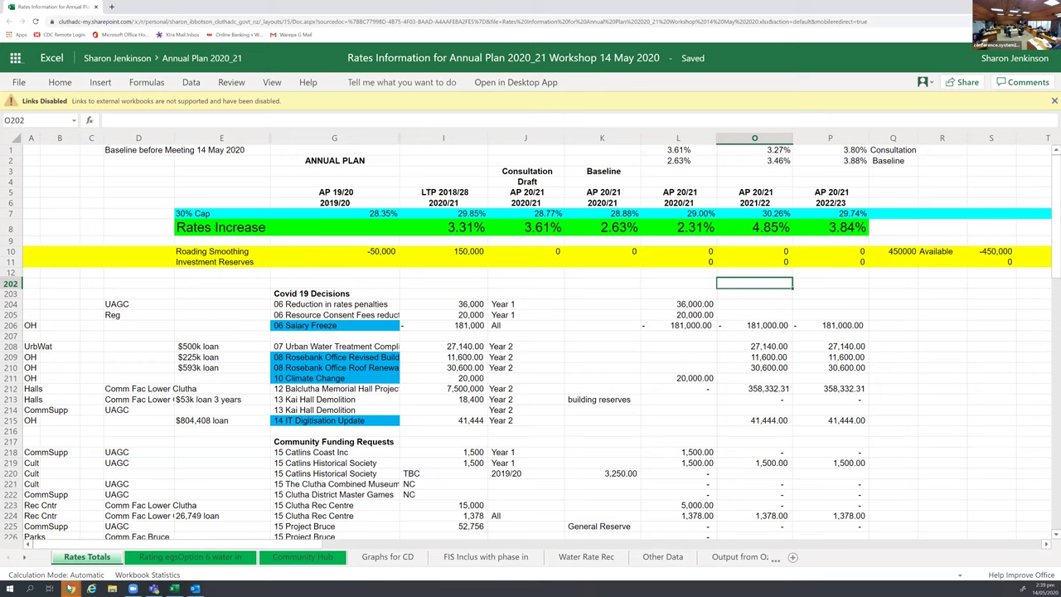
mouse_move(70, 589)
key("alt+Tab")
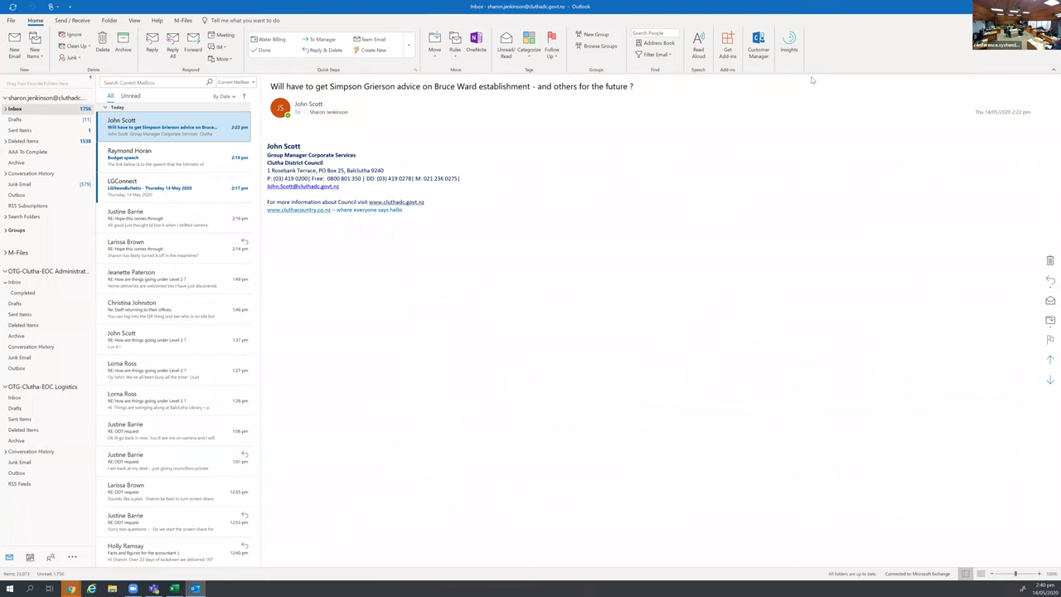
key("alt+Tab")
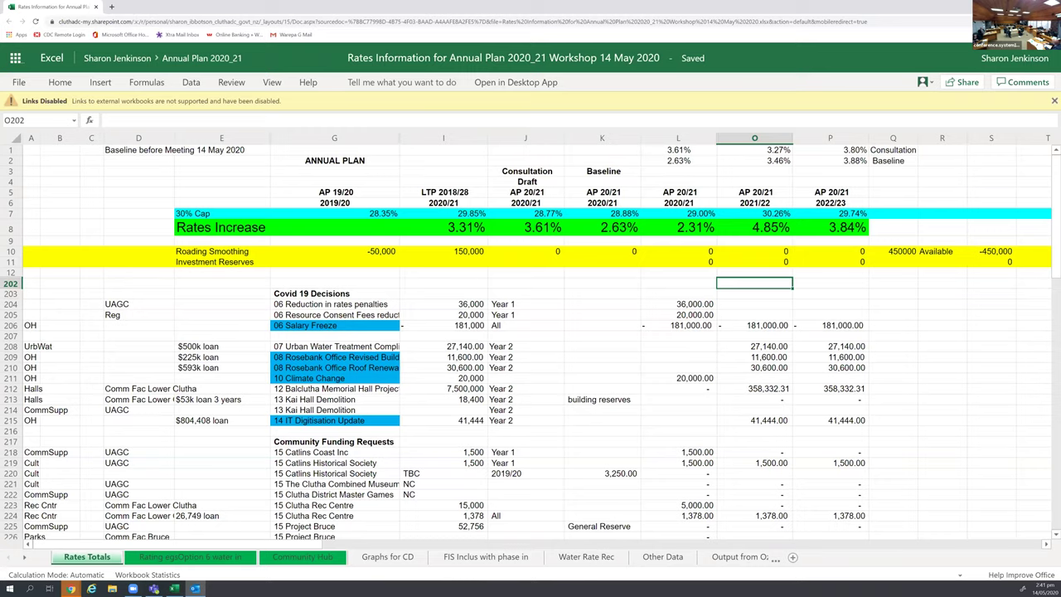
key("alt+Tab")
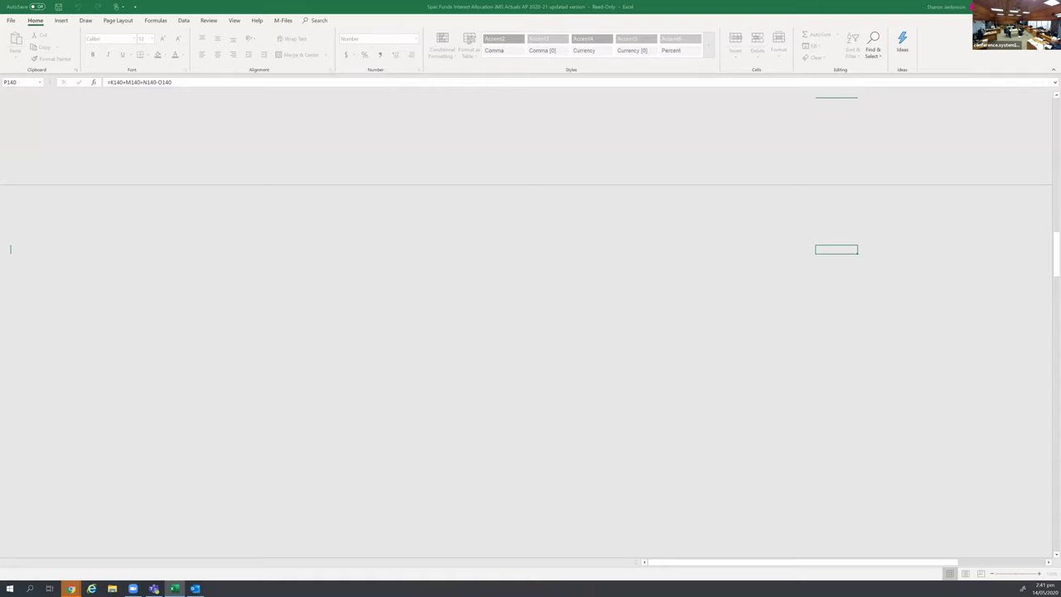
key("alt+Tab")
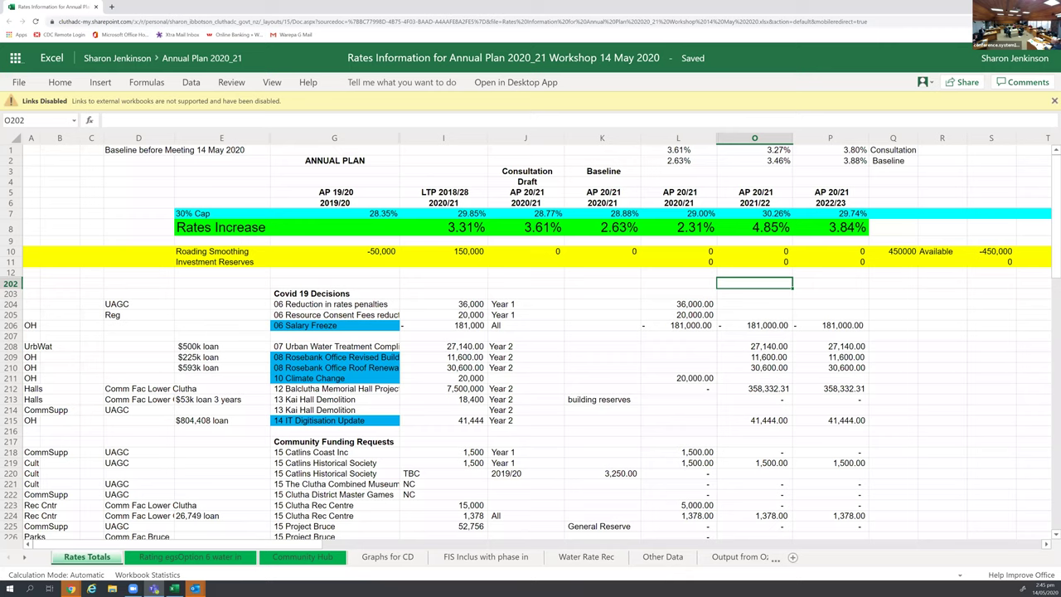
Step: Try 600,000 of Investment Reserves in the AP 20/21 2020/21 column, cell L11
left_click(675, 264)
type("600,")
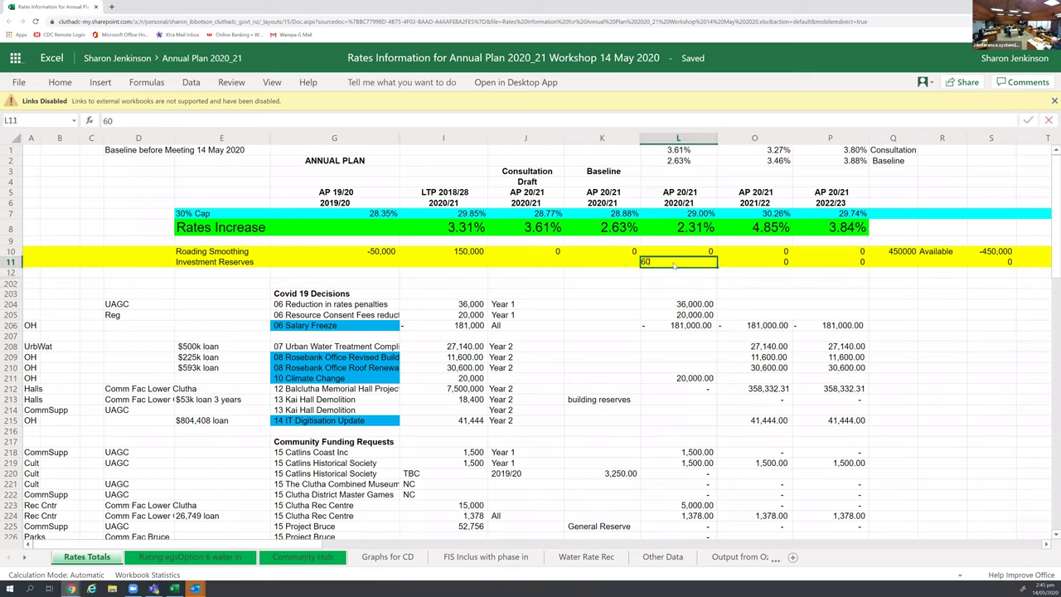
type("0000")
key("Return")
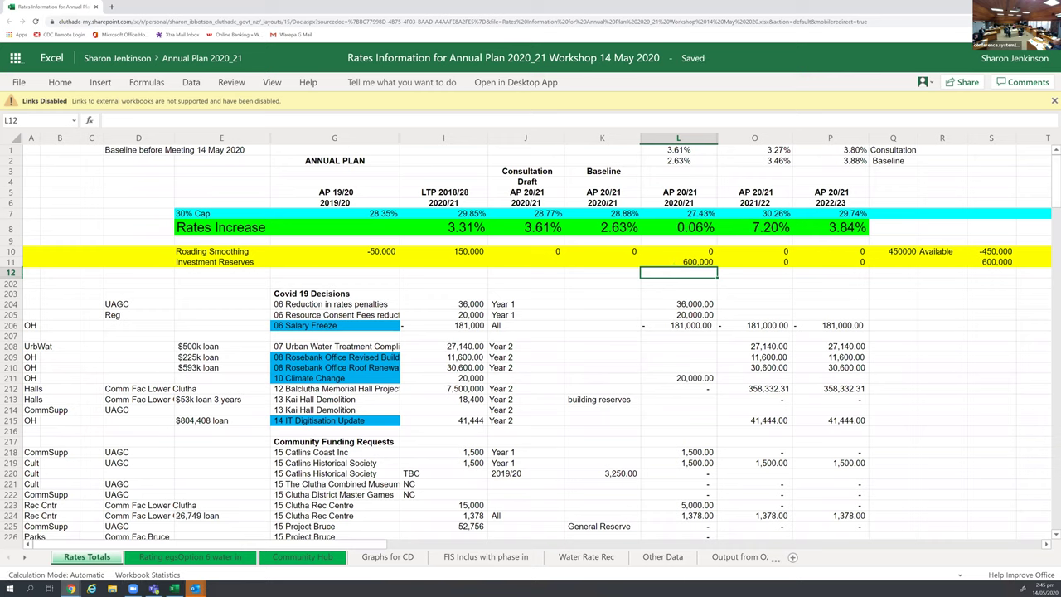
left_click(154, 588)
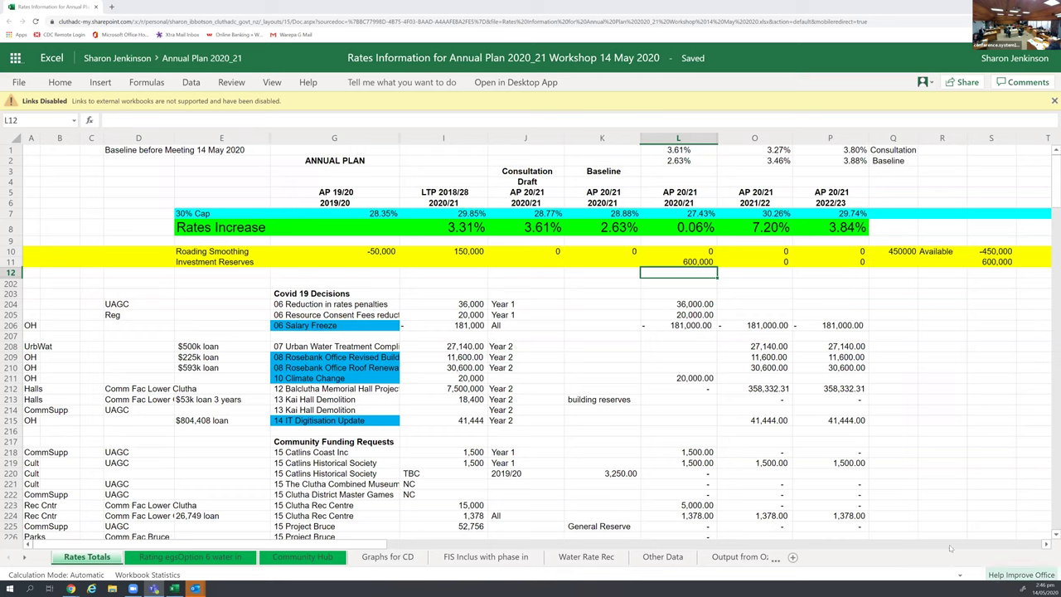
Step: Try 450,000 of Roading Smoothing in the AP 20/21 2021/22 column, cell O10
left_click_drag(281, 548, 338, 549)
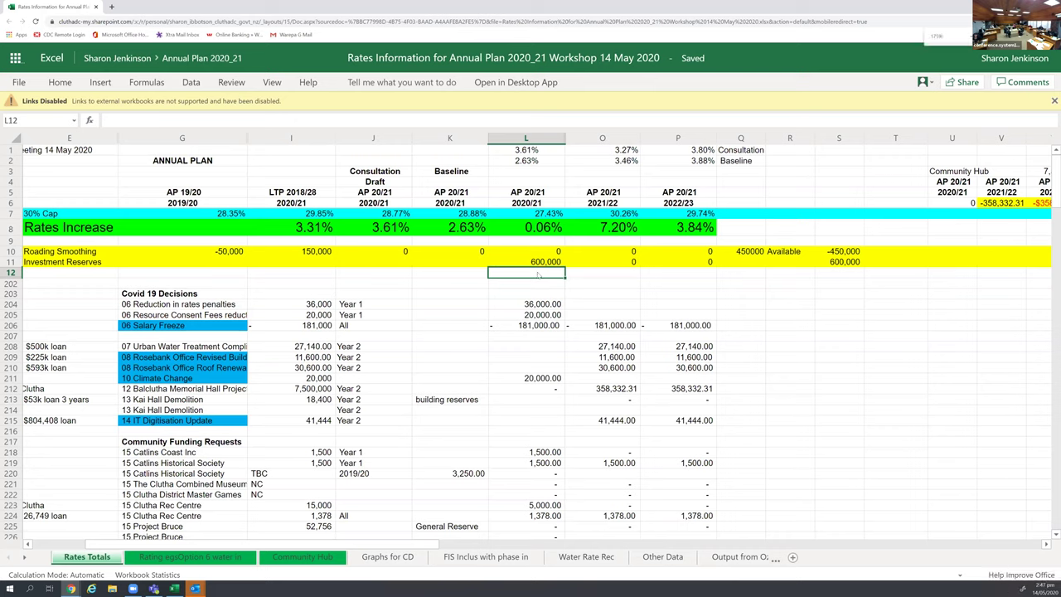
key("ctrl+plus")
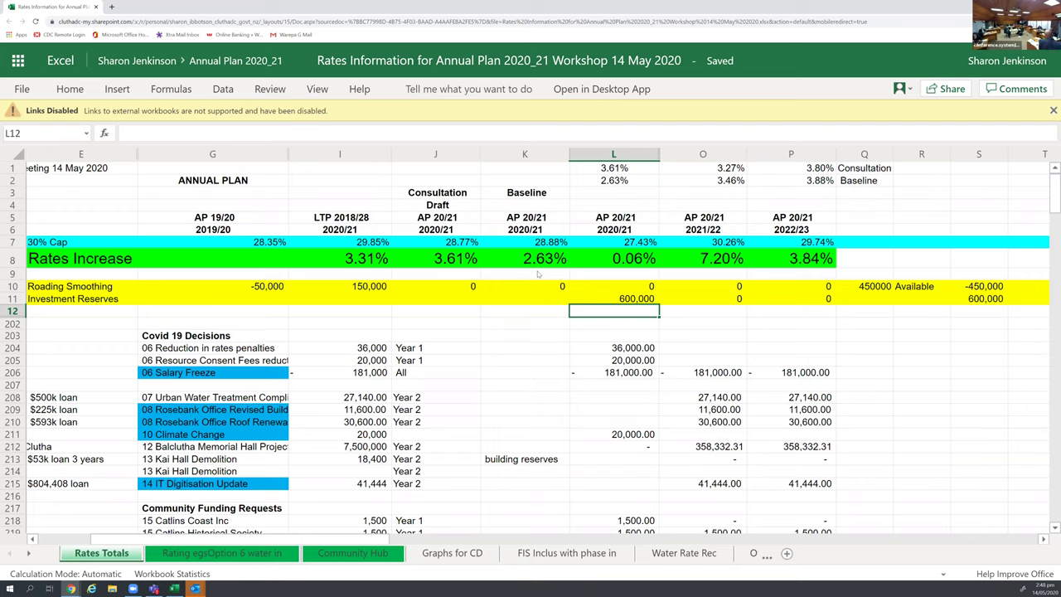
left_click(711, 288)
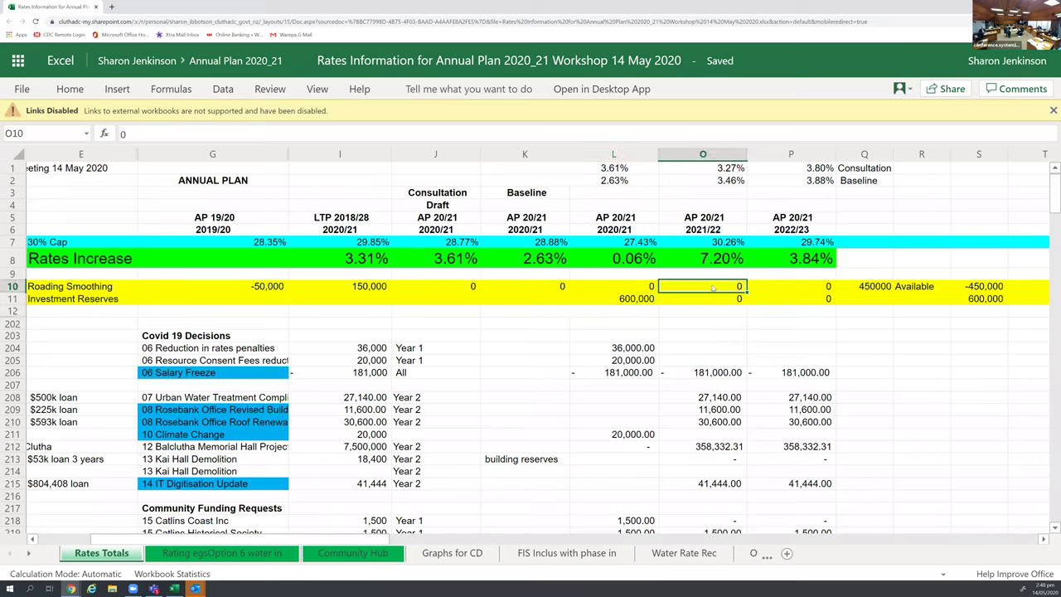
type("450000")
key("Return")
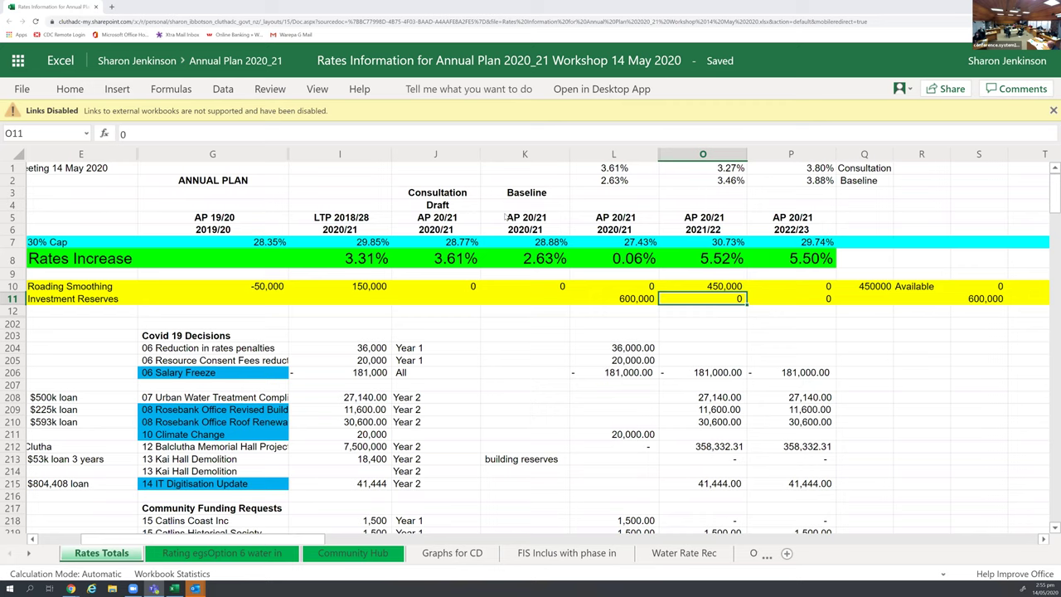
Step: Try Investment Reserves of 200,000 and then 150,000 in the 2020/21 column, cell L11
left_click(638, 300)
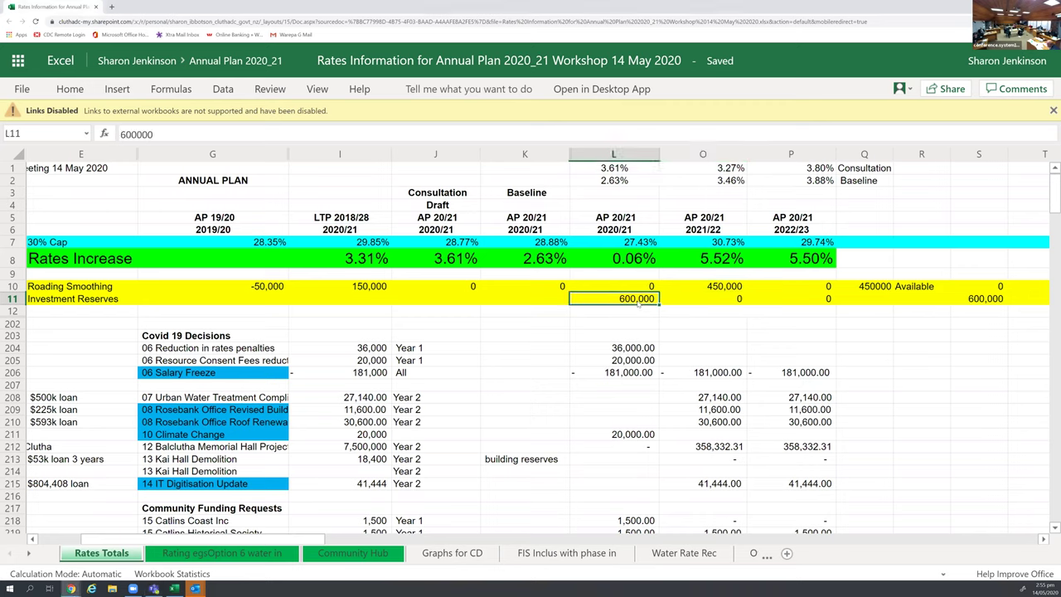
type("200000")
key("Return")
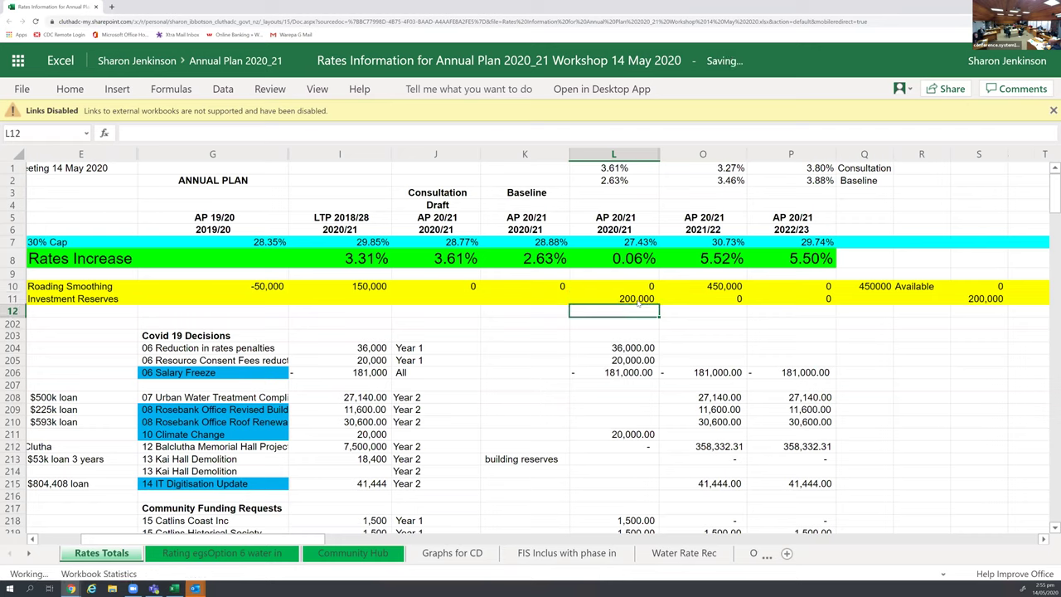
left_click(638, 302)
type("150,000")
key("Return")
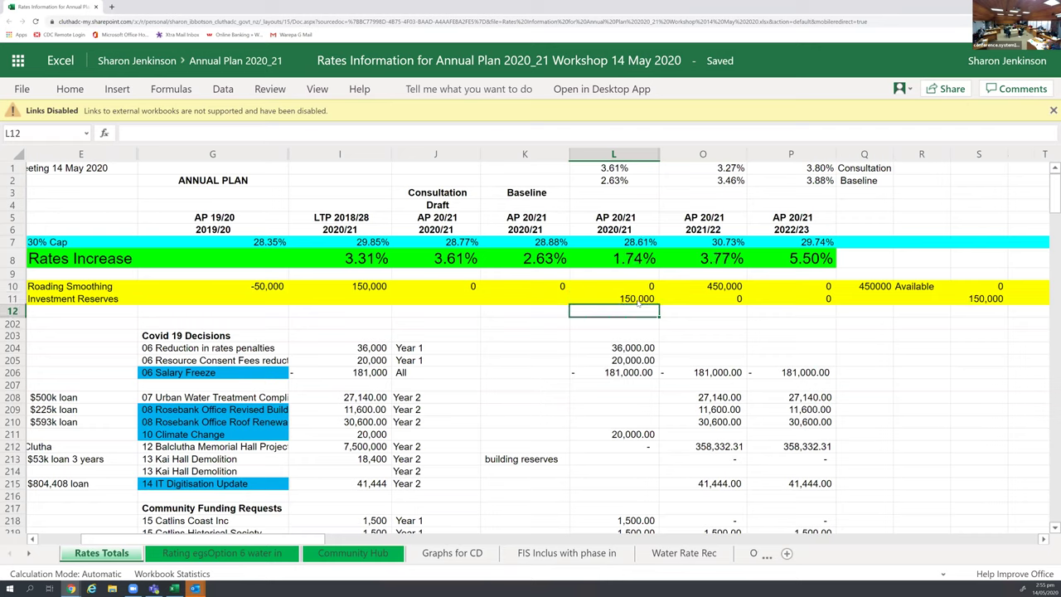
Step: Set the 2020/21 Investment Reserves in cell L11 to 100,000
left_click(638, 302)
type("100000")
key("Return")
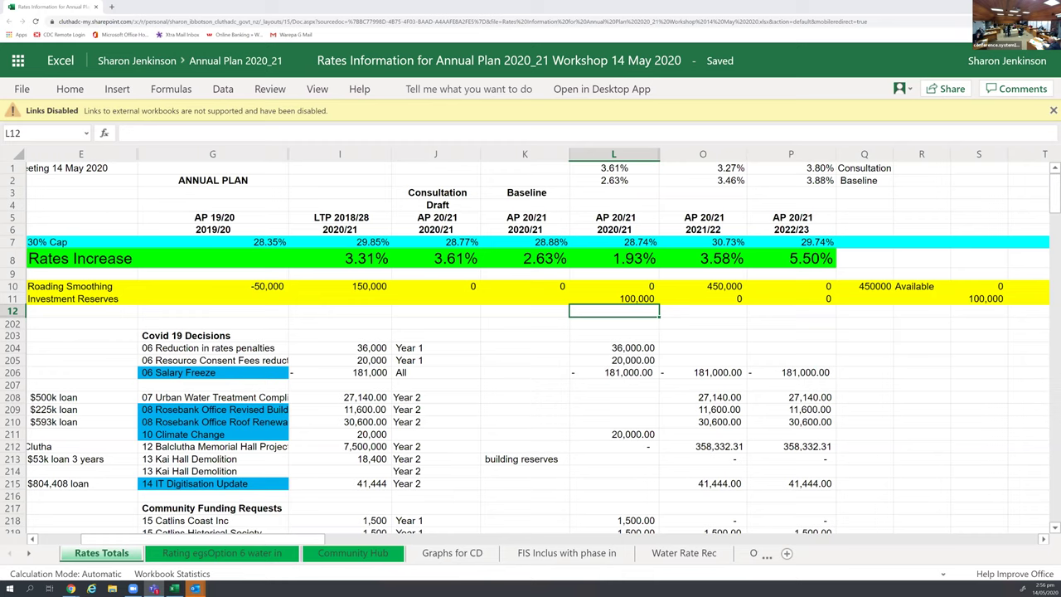
Step: Try 400,000 as the 2021/22 Roading Smoothing amount in cell O10
left_click(728, 286)
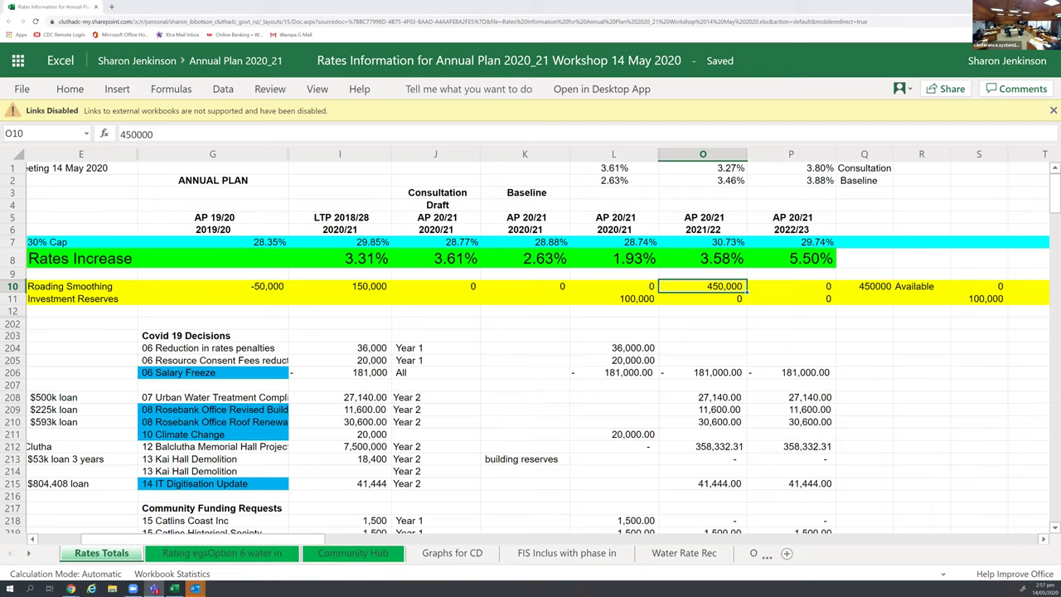
left_click_drag(292, 542, 354, 549)
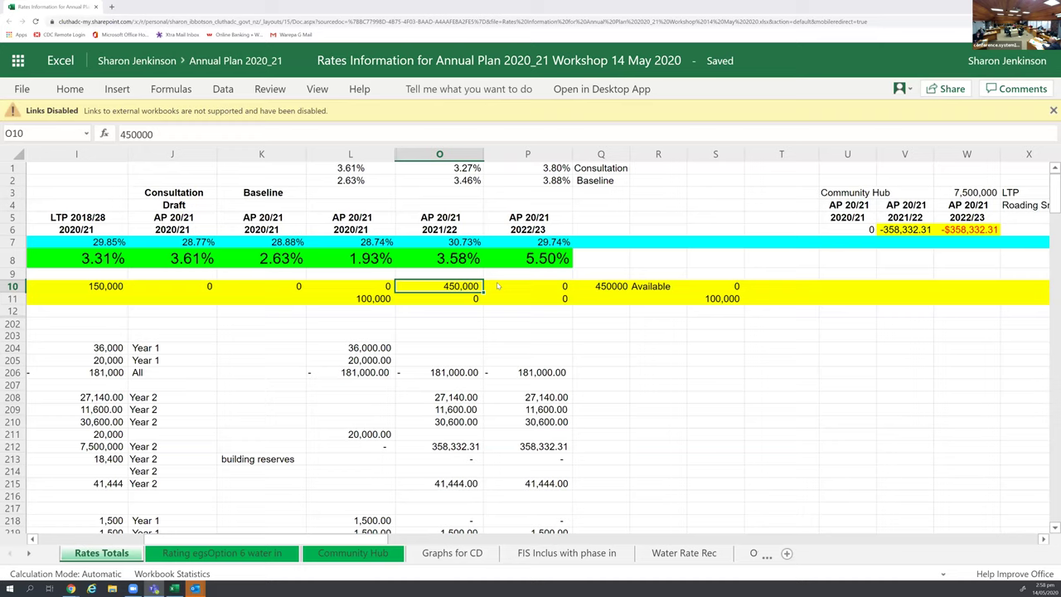
mouse_move(461, 293)
left_mouse_down()
mouse_move(451, 273)
mouse_move(460, 286)
left_mouse_up()
type("400000")
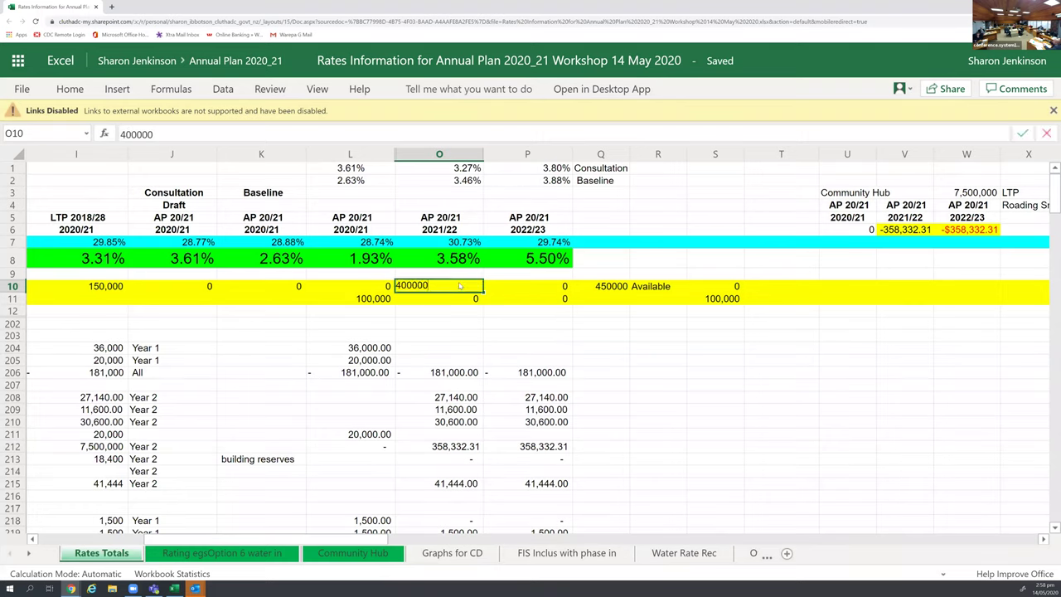
key("Return")
Step: Split the Roading Smoothing into 350,000 for 2021/22 in cell O10 and 100,000 for 2022/23 in cell P10
left_click(460, 286)
type("350000")
key("Tab")
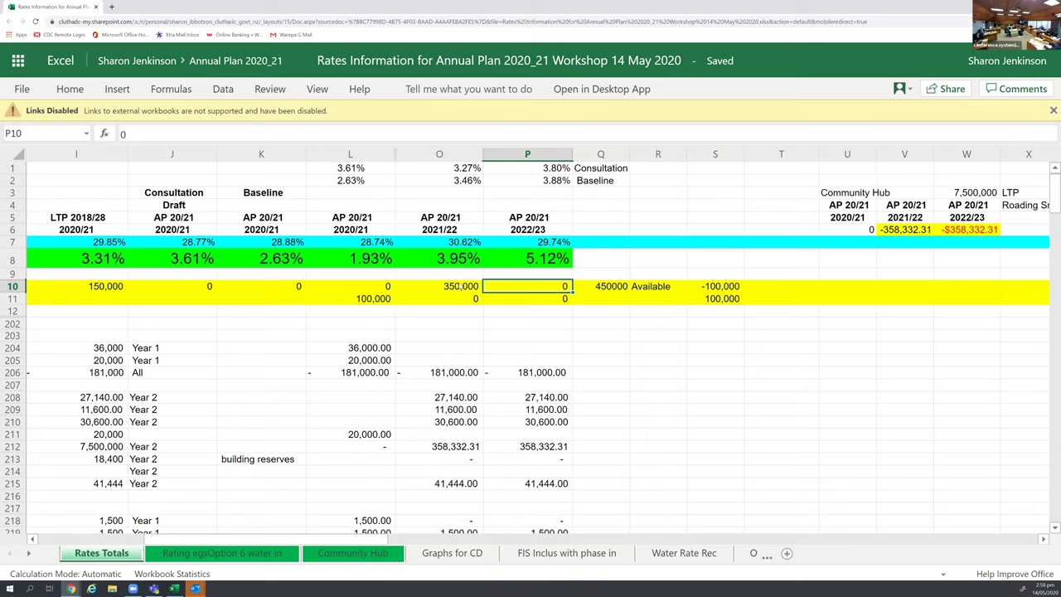
type("100000")
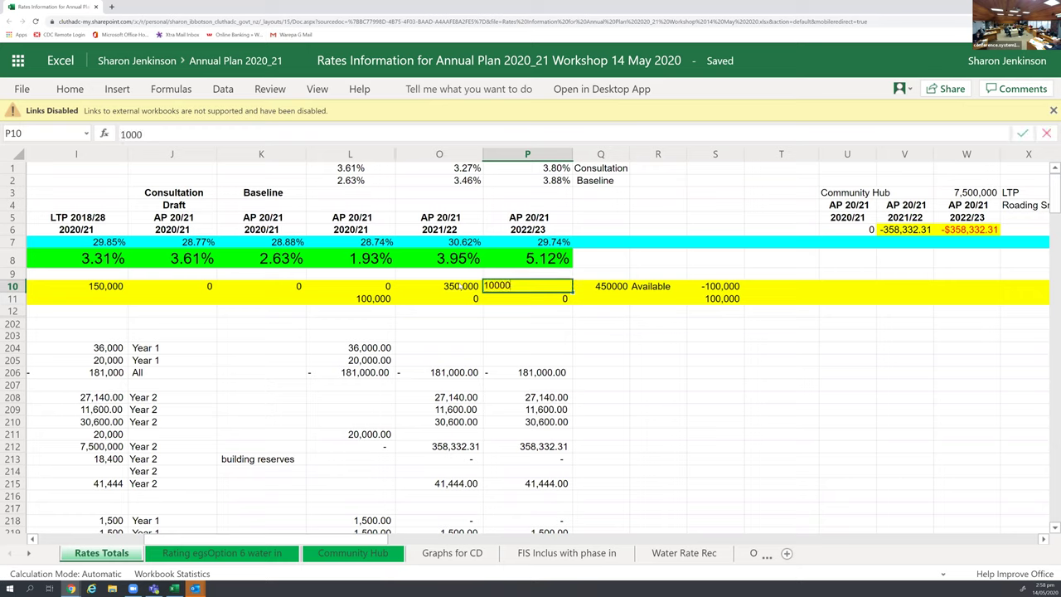
key("Tab")
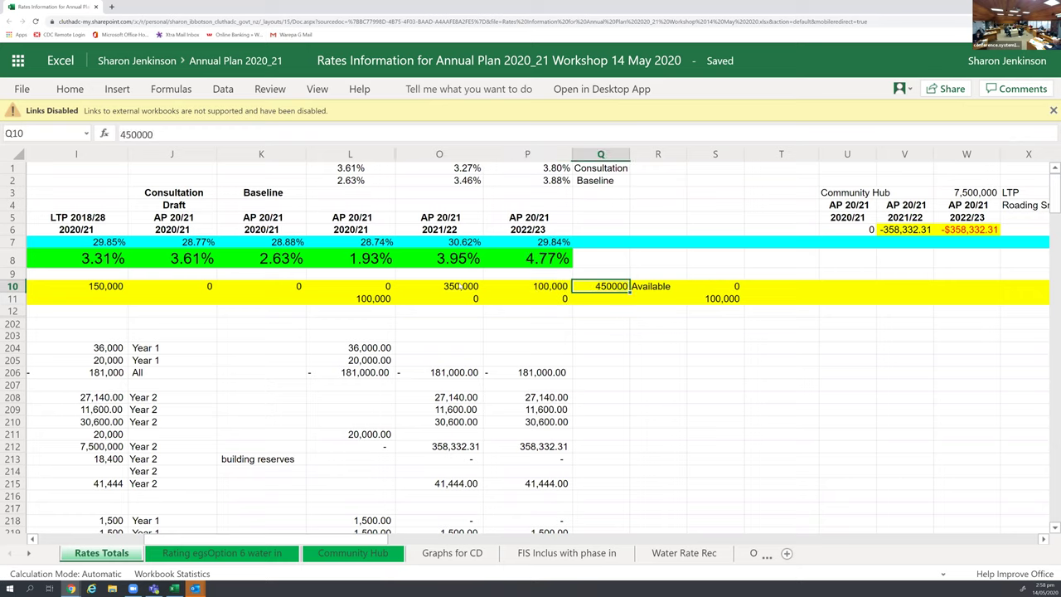